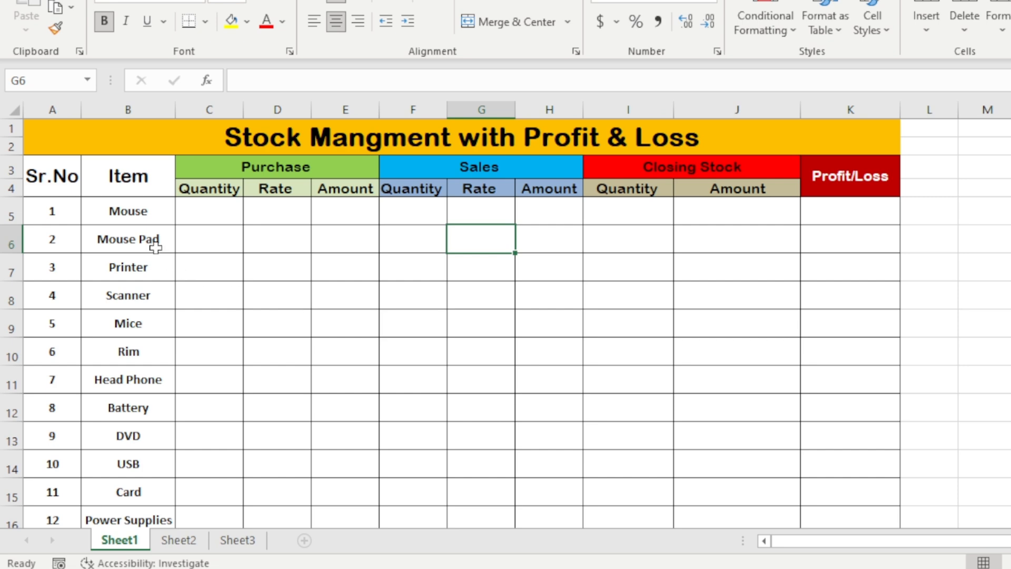
# Examine the stock table's purchase, sales, closing stock and profit/loss headers and the item list
pyautogui.moveTo(142, 188); pyautogui.dragTo(156, 506)
pyautogui.click(273, 349)
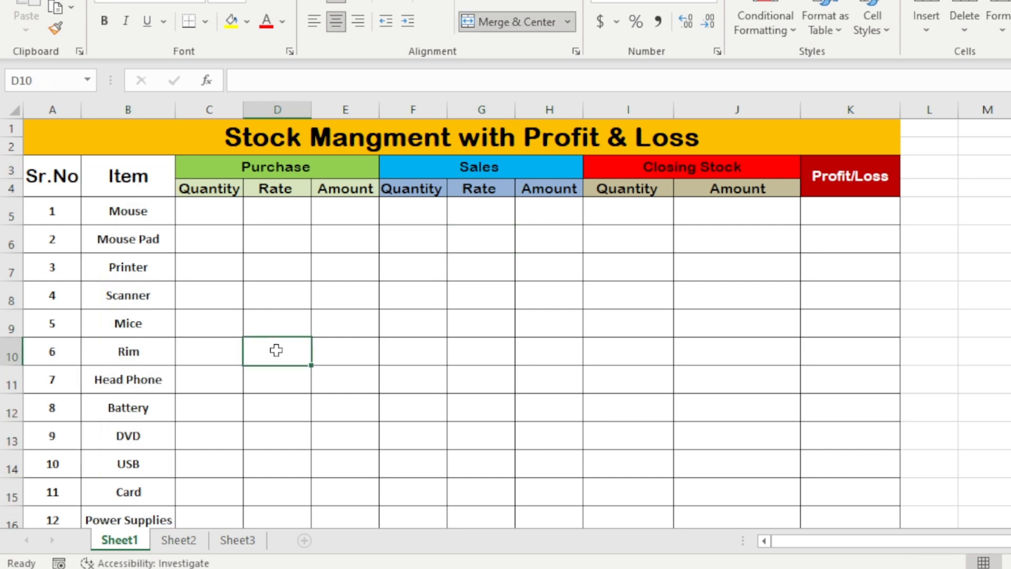
pyautogui.click(332, 167)
pyautogui.click(468, 167)
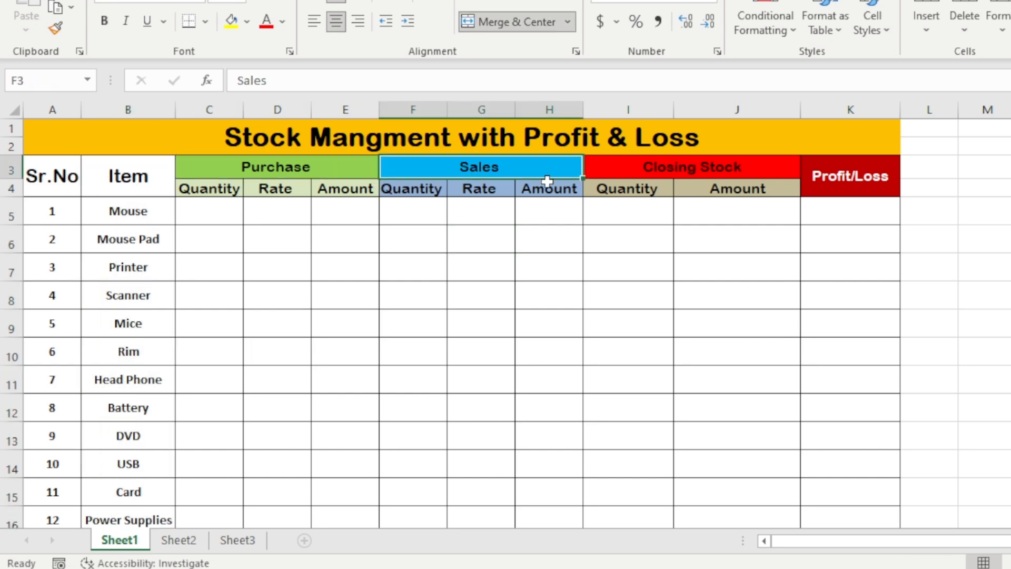
pyautogui.click(645, 166)
pyautogui.click(846, 176)
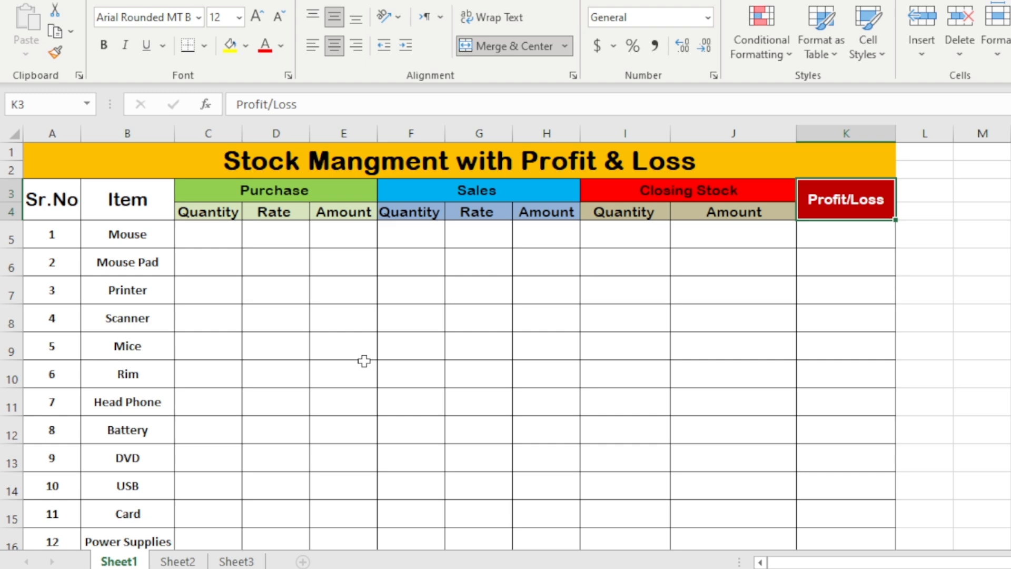
pyautogui.click(260, 349)
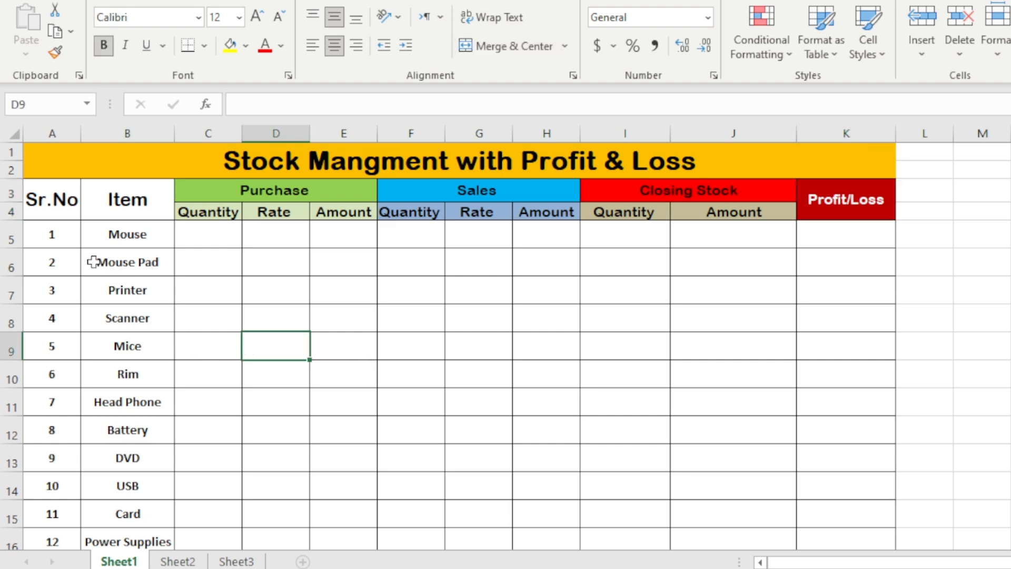
pyautogui.moveTo(137, 229); pyautogui.dragTo(138, 458)
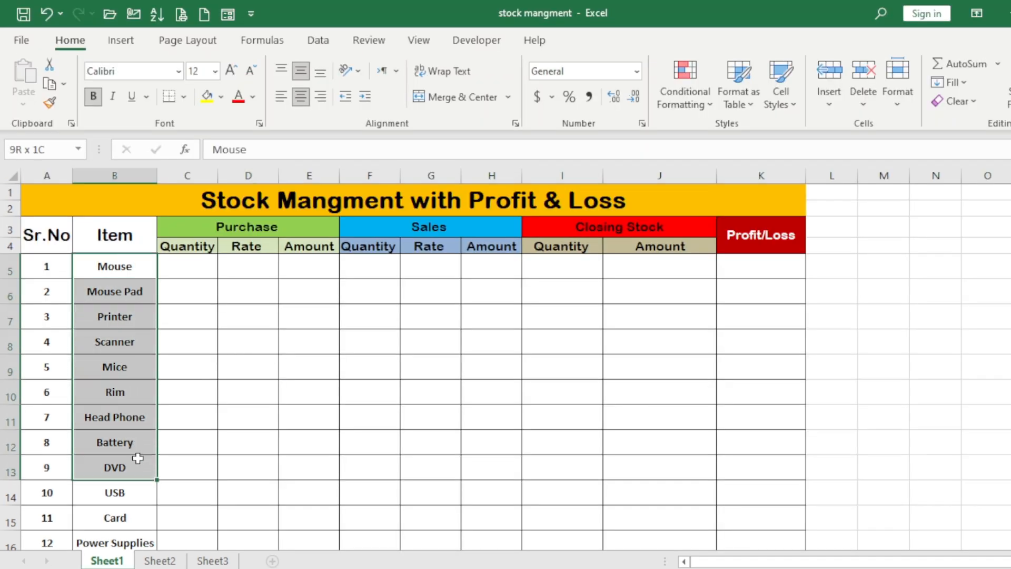
pyautogui.click(219, 333)
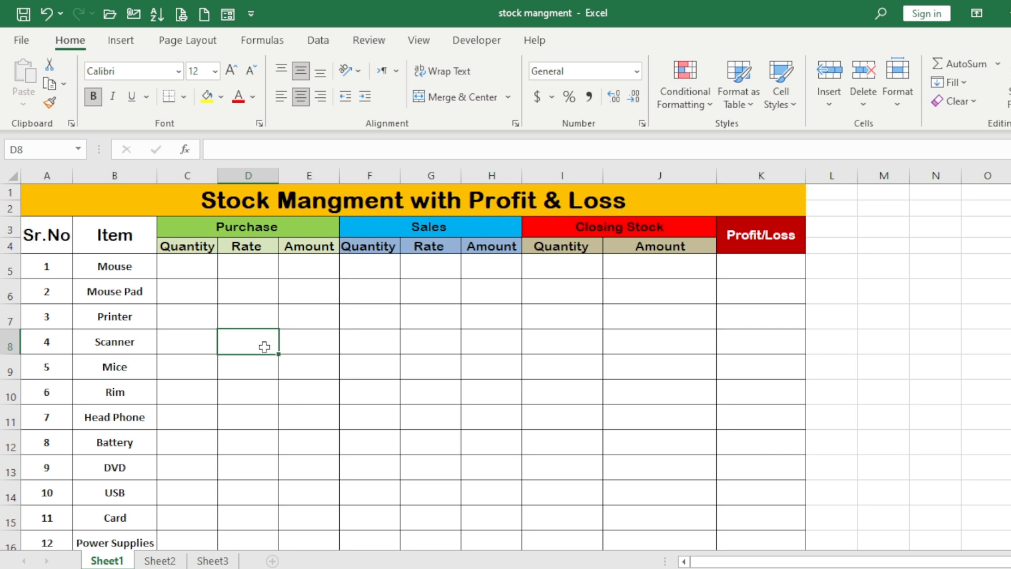
# Enter a purchase quantity of 150 and a rate of 300 for the Mouse row
pyautogui.click(193, 266)
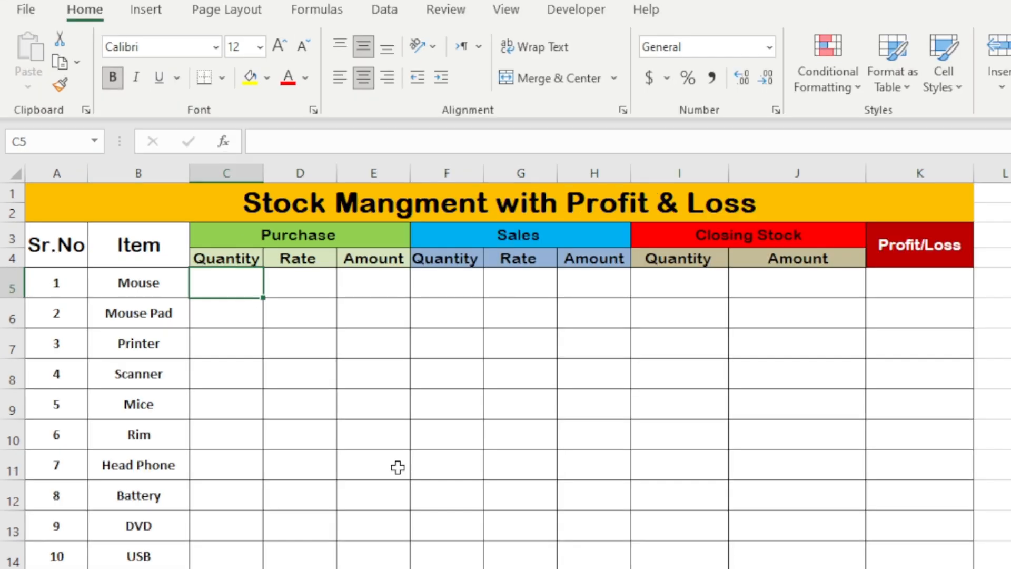
pyautogui.write('150')
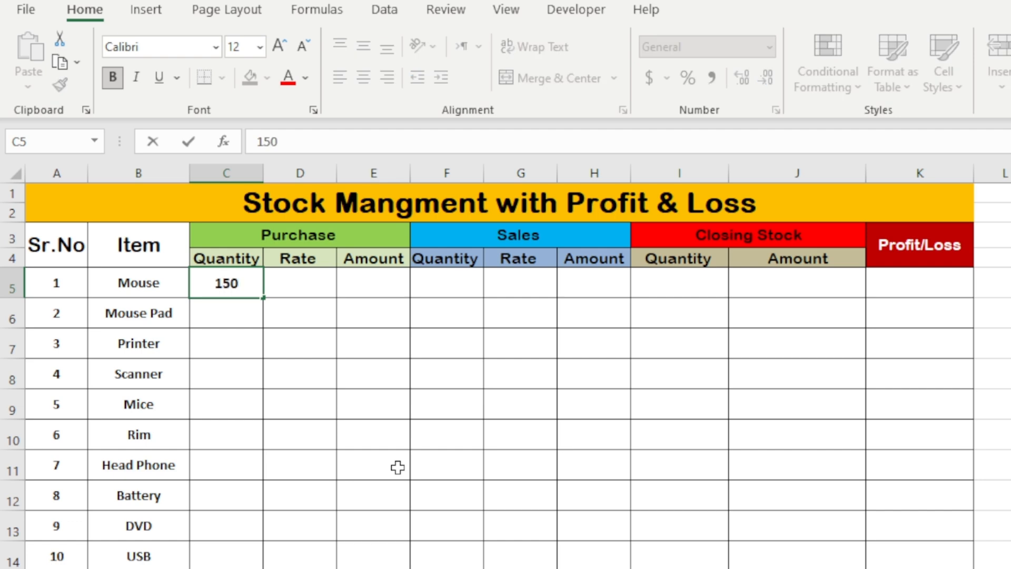
pyautogui.press('Tab')
pyautogui.write('300')
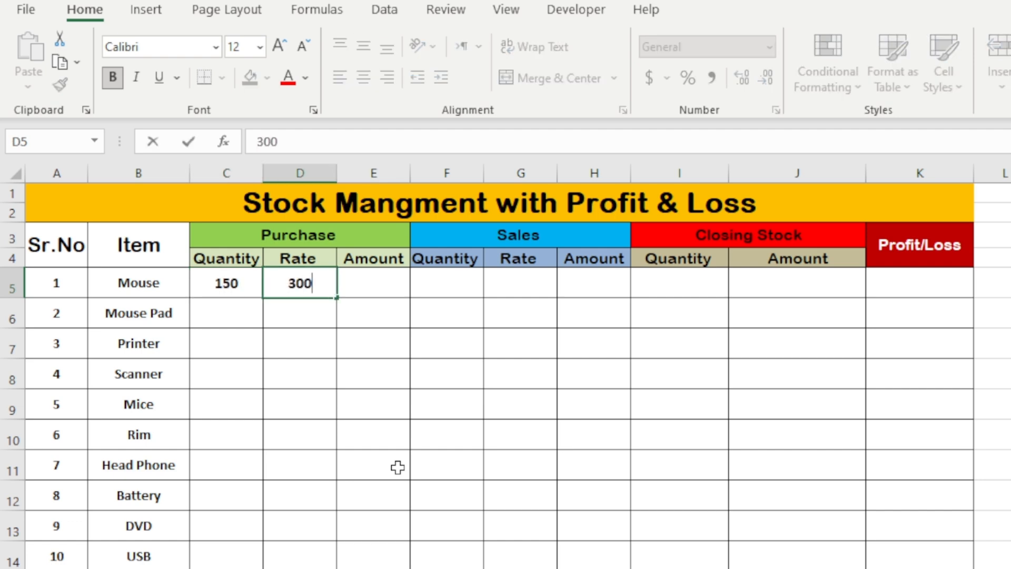
pyautogui.click(421, 412)
# Calculate the Mouse purchase amount with the formula =C5*D5
pyautogui.click(385, 291)
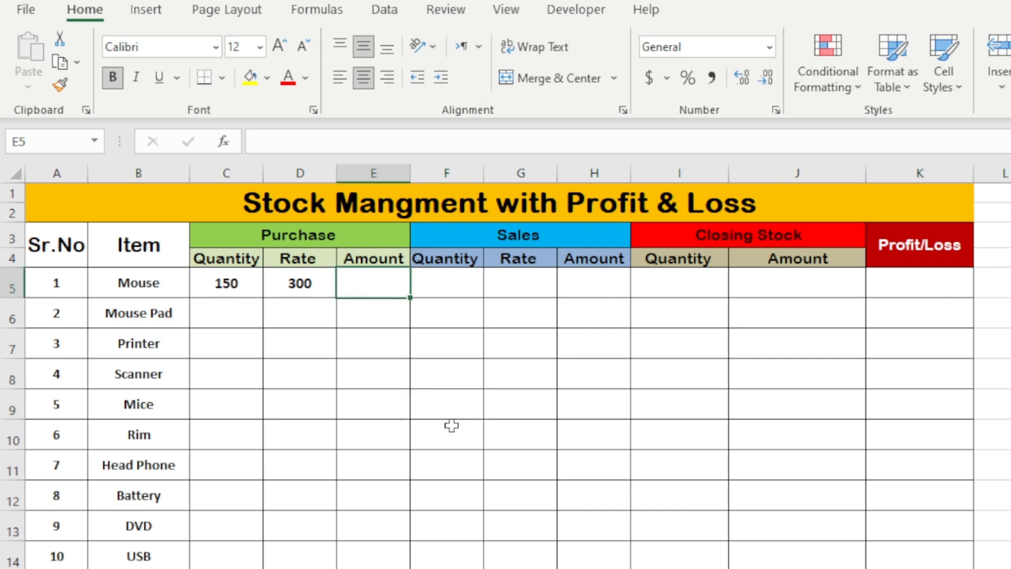
pyautogui.write('=')
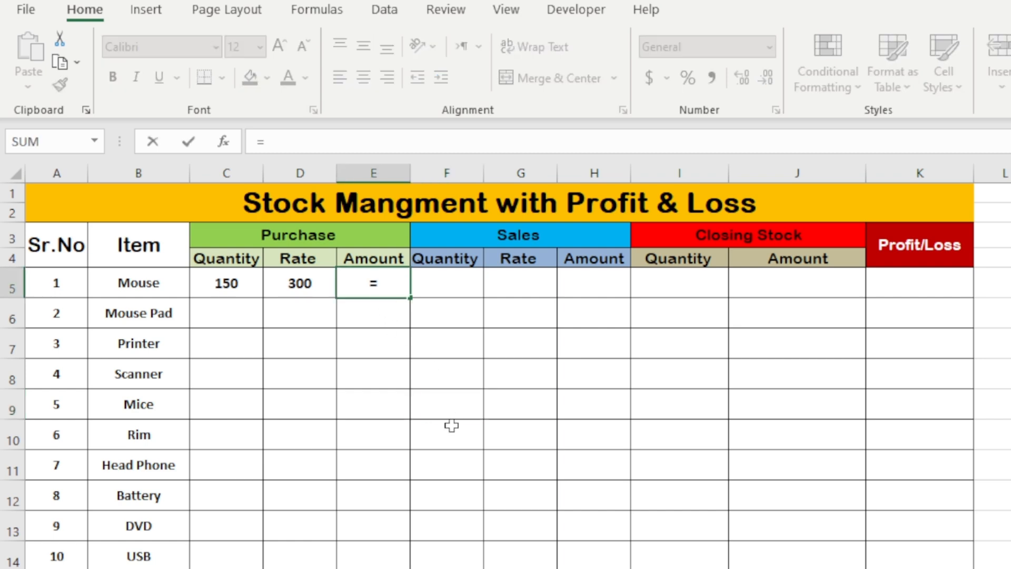
pyautogui.click(226, 291)
pyautogui.write('*')
pyautogui.click(295, 285)
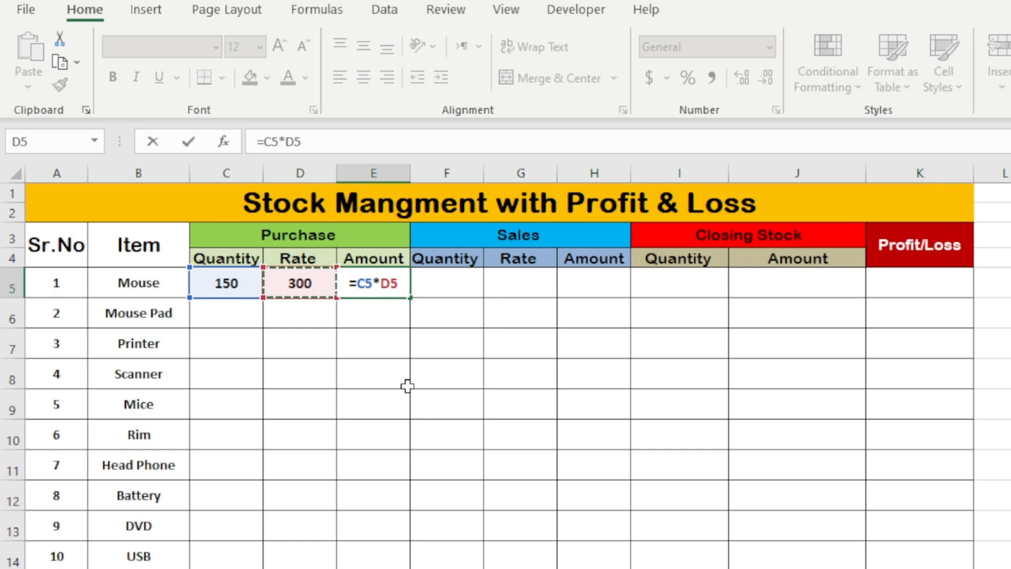
pyautogui.press('Return')
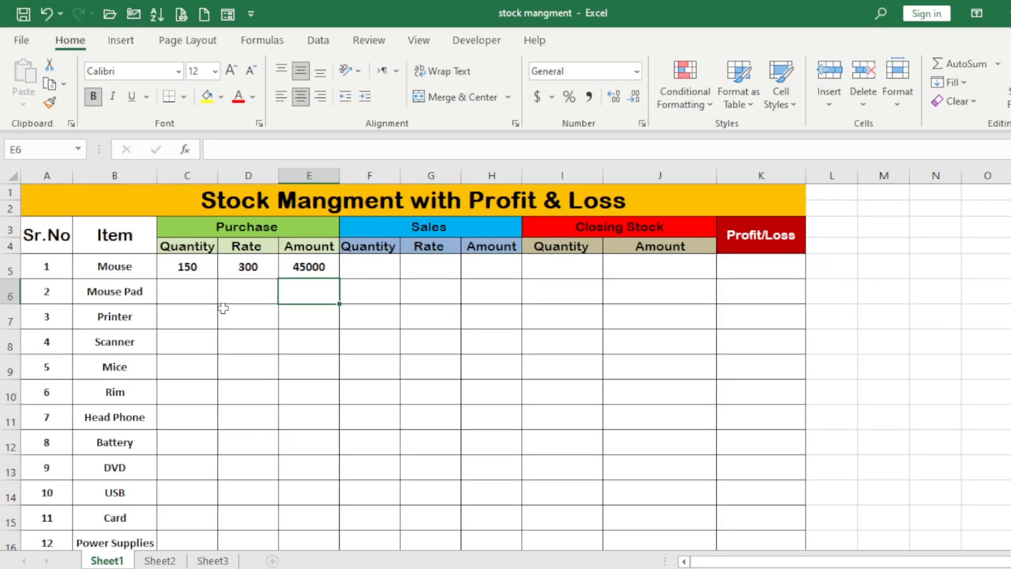
# Enter a sales quantity of 120 and a sales rate of 400 for the Mouse row
pyautogui.click(368, 270)
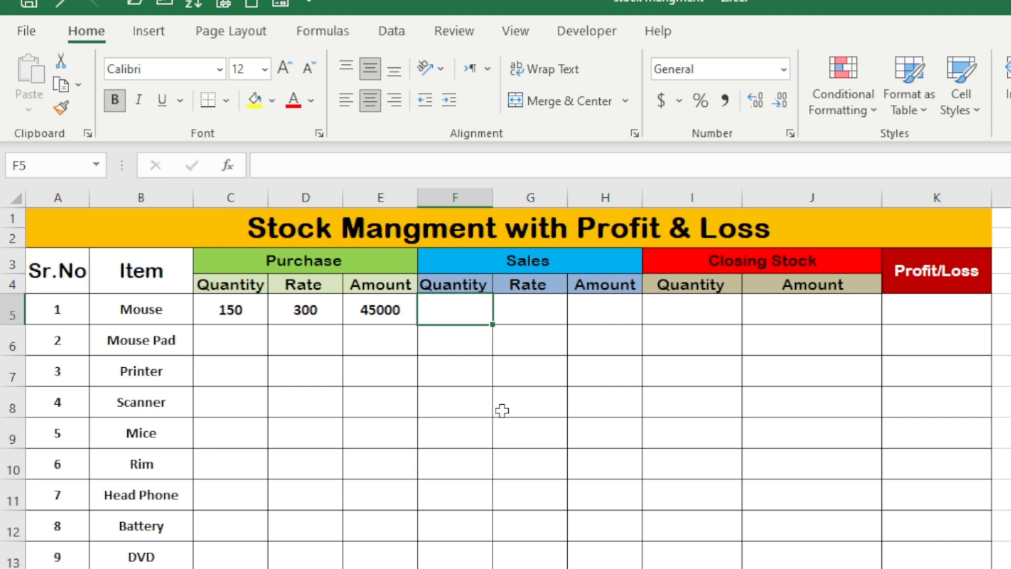
pyautogui.write('120')
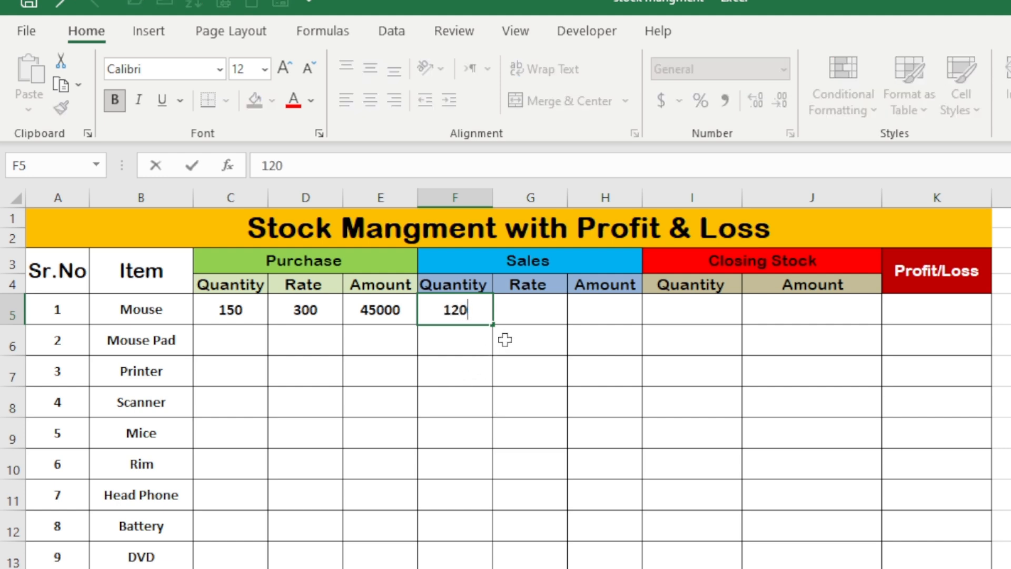
pyautogui.click(528, 305)
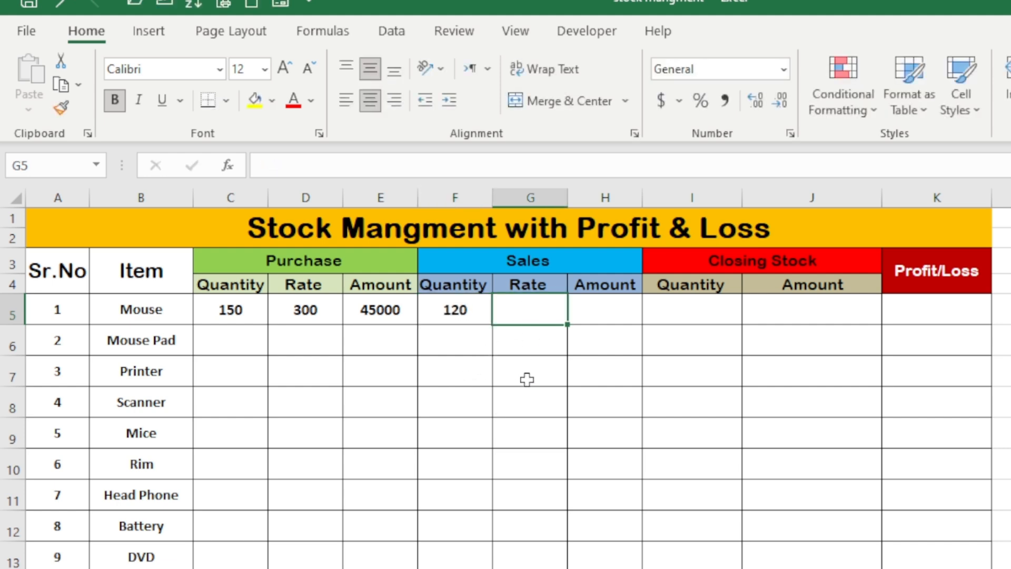
pyautogui.write('400')
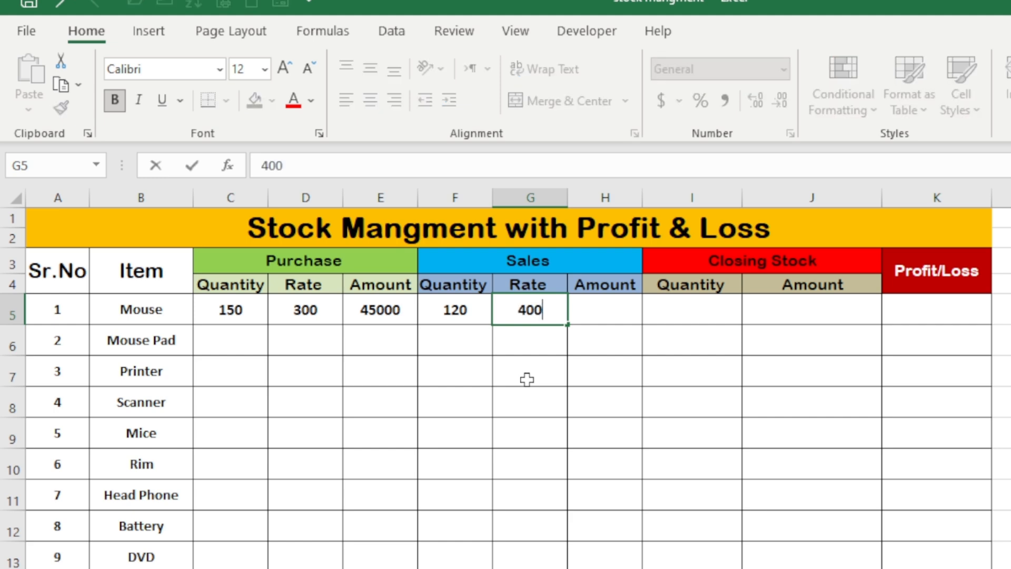
pyautogui.click(586, 385)
# Calculate the Mouse sales amount with the formula =F5*G5
pyautogui.click(598, 314)
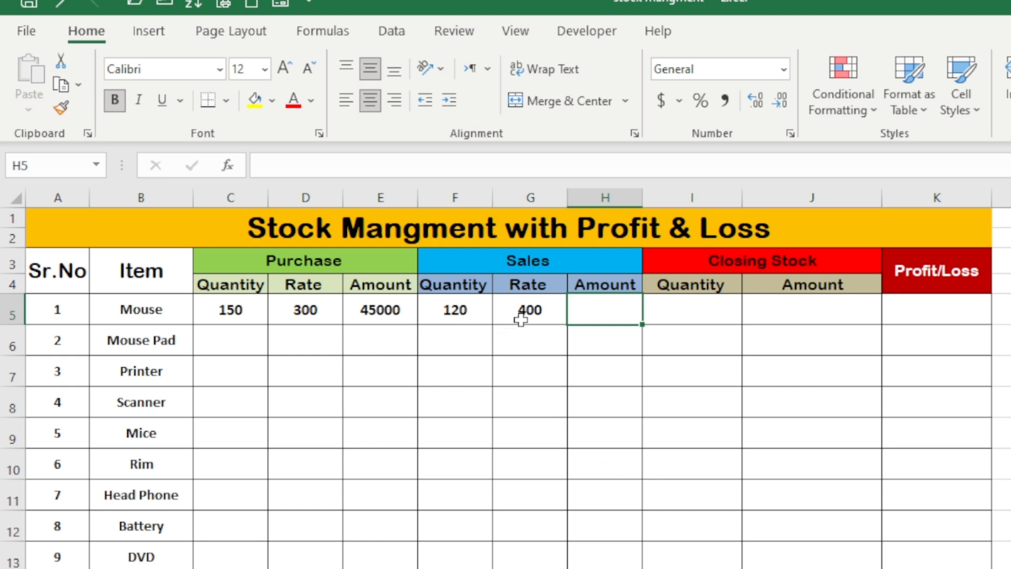
pyautogui.write('=')
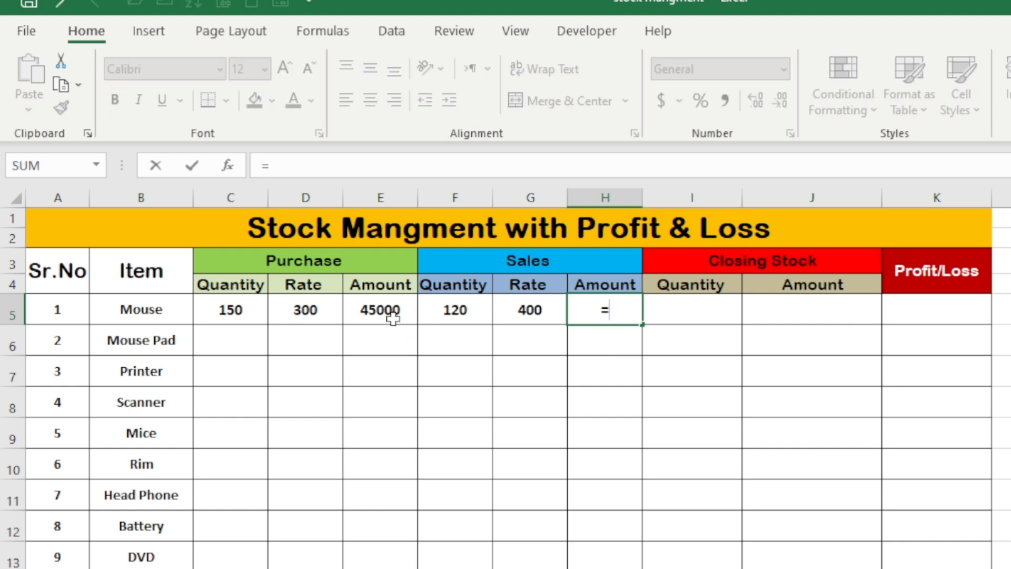
pyautogui.click(429, 313)
pyautogui.write('*')
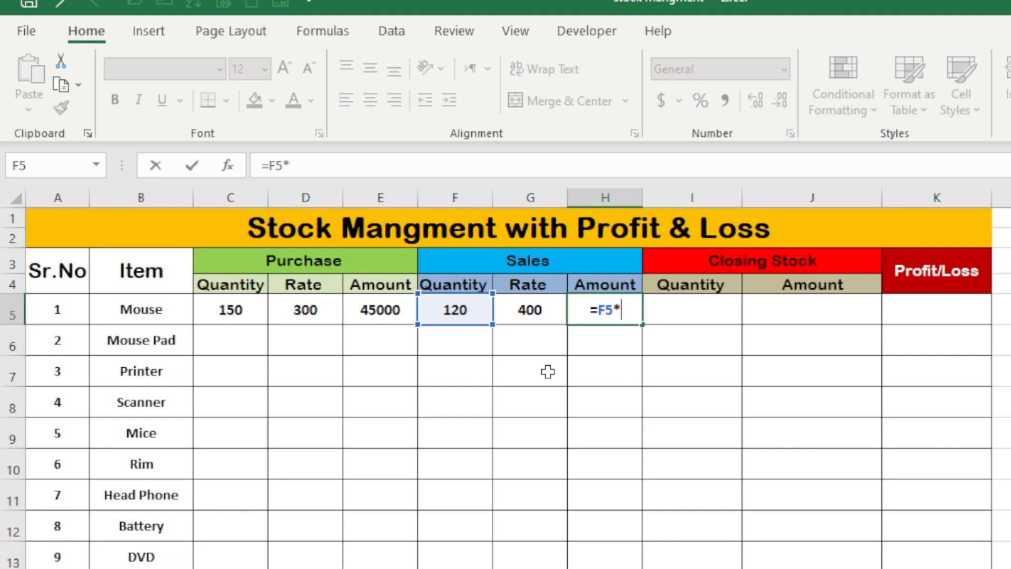
pyautogui.click(531, 304)
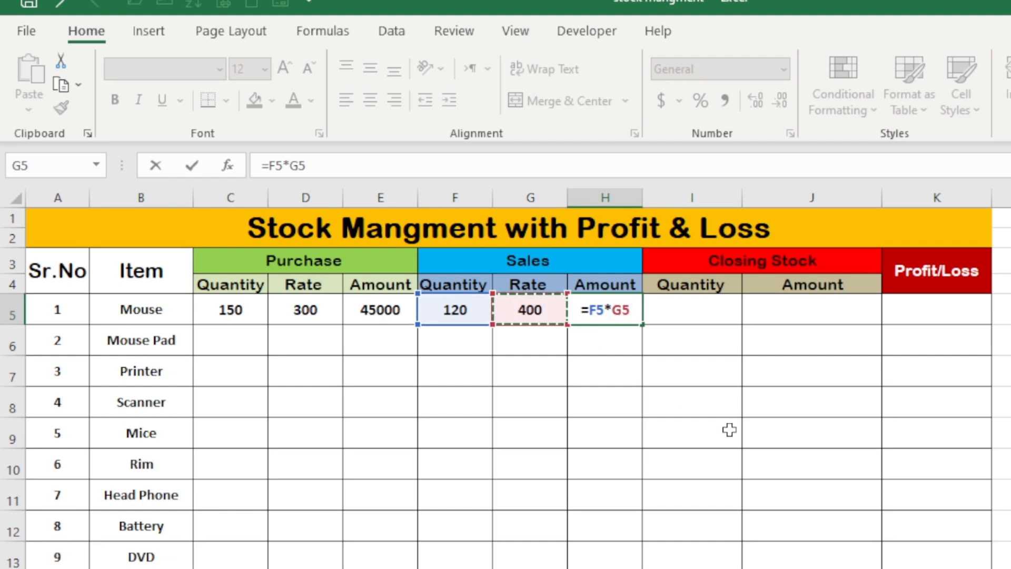
pyautogui.press('Return')
pyautogui.click(616, 305)
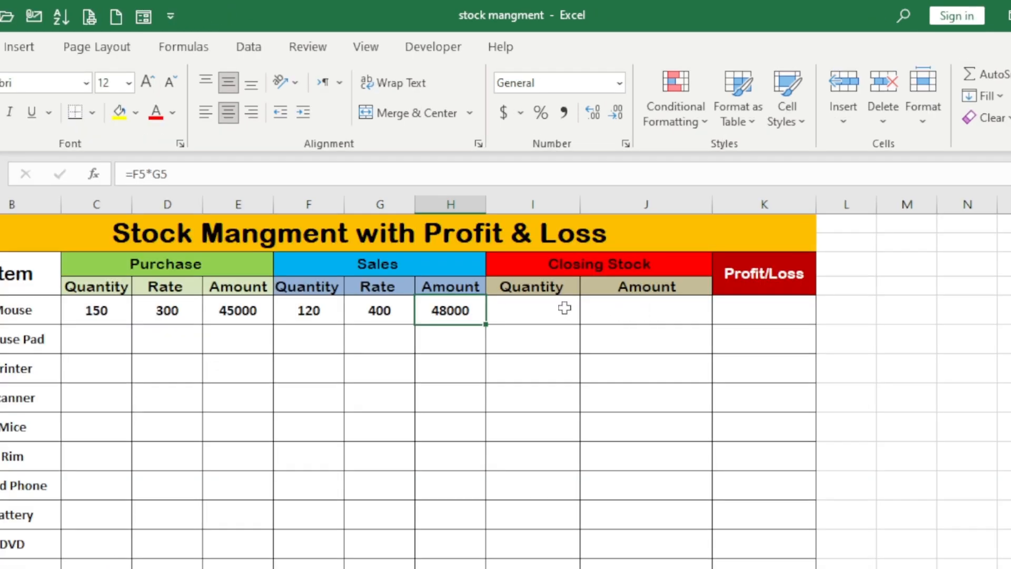
# Calculate the Mouse closing stock quantity with the formula =C5-F5
pyautogui.click(590, 265)
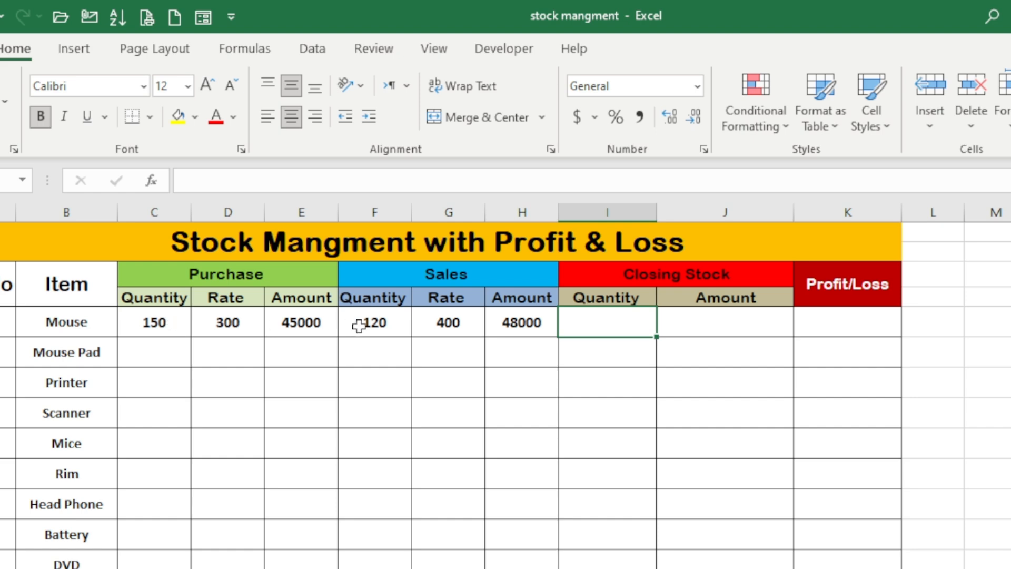
pyautogui.write('=')
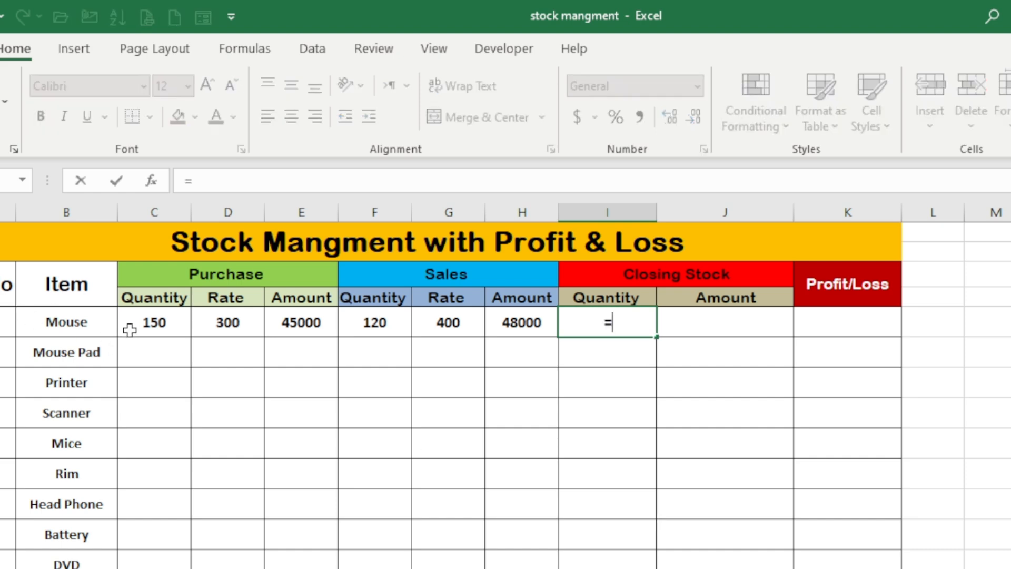
pyautogui.click(150, 322)
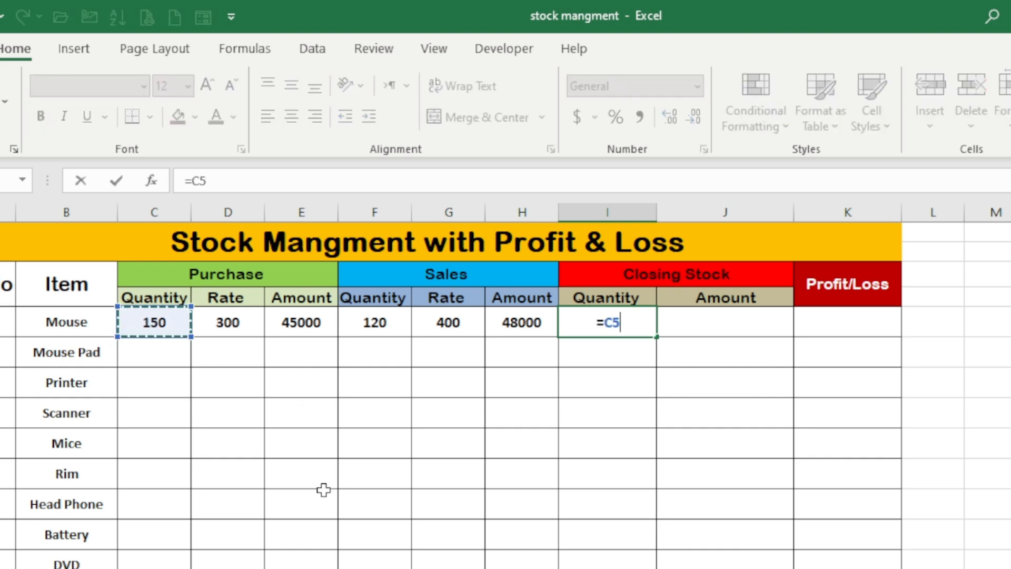
pyautogui.write('-')
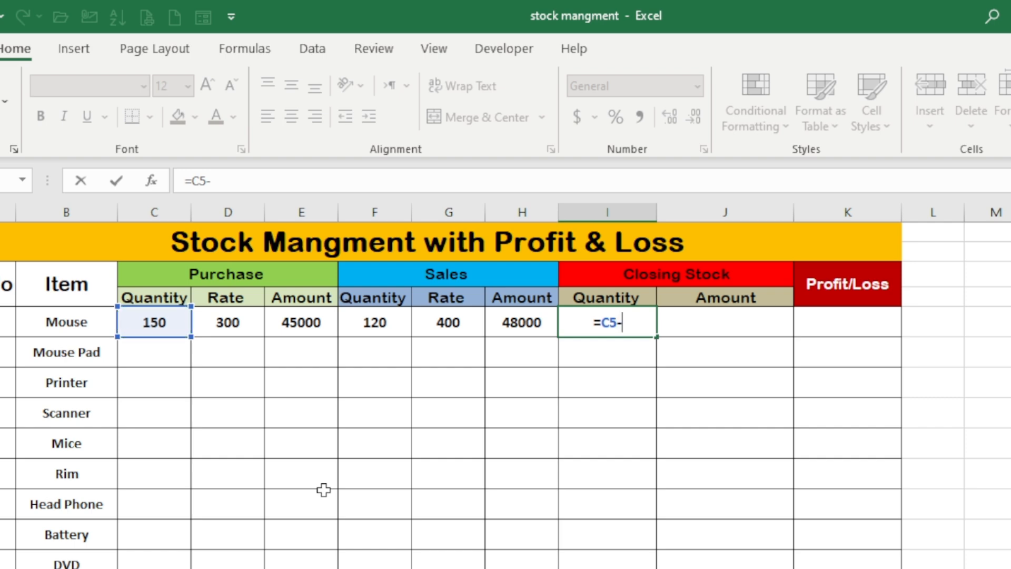
pyautogui.click(392, 323)
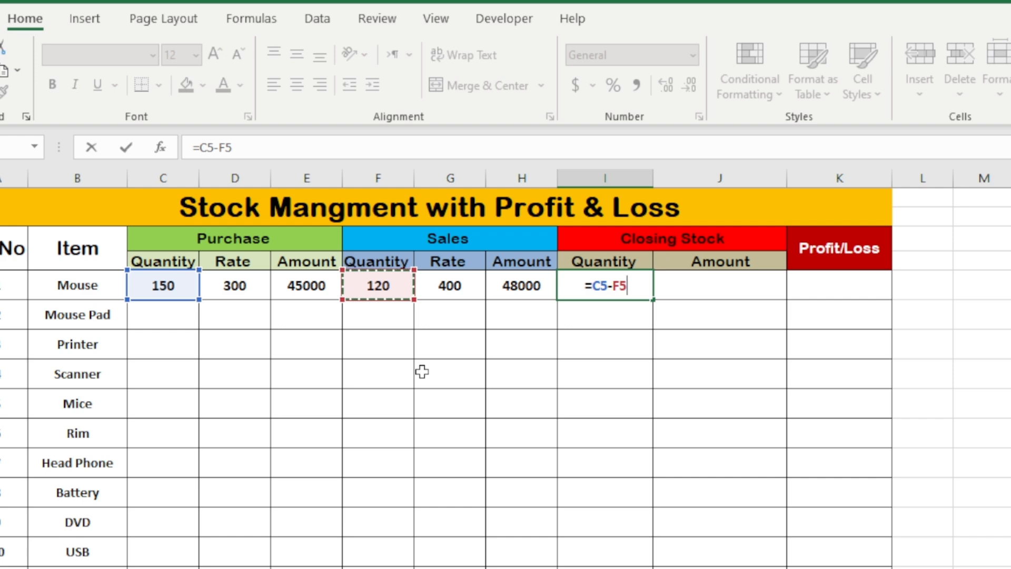
pyautogui.press('Return')
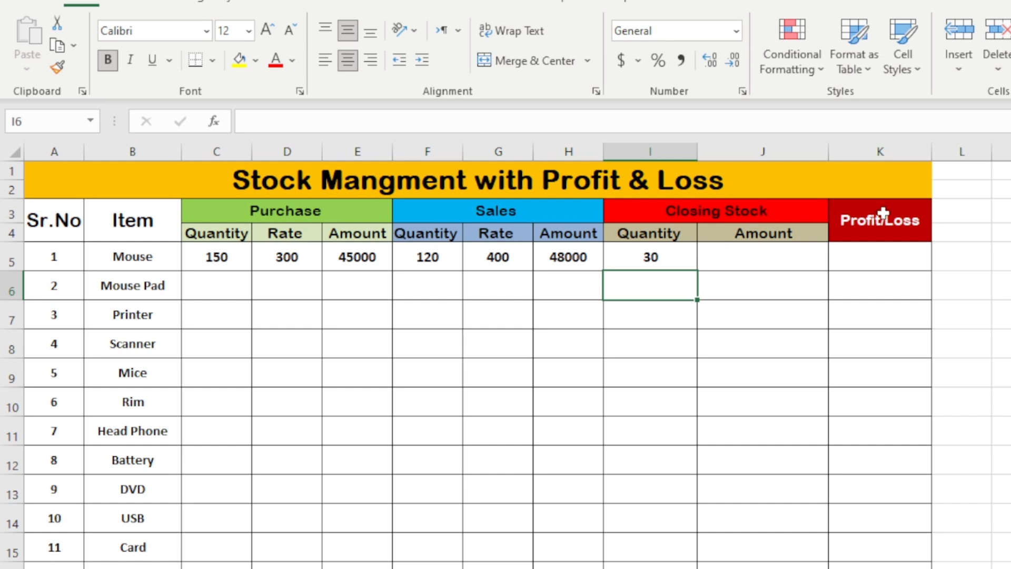
# Calculate the Mouse closing stock amount with the formula =I5*D5
pyautogui.click(720, 285)
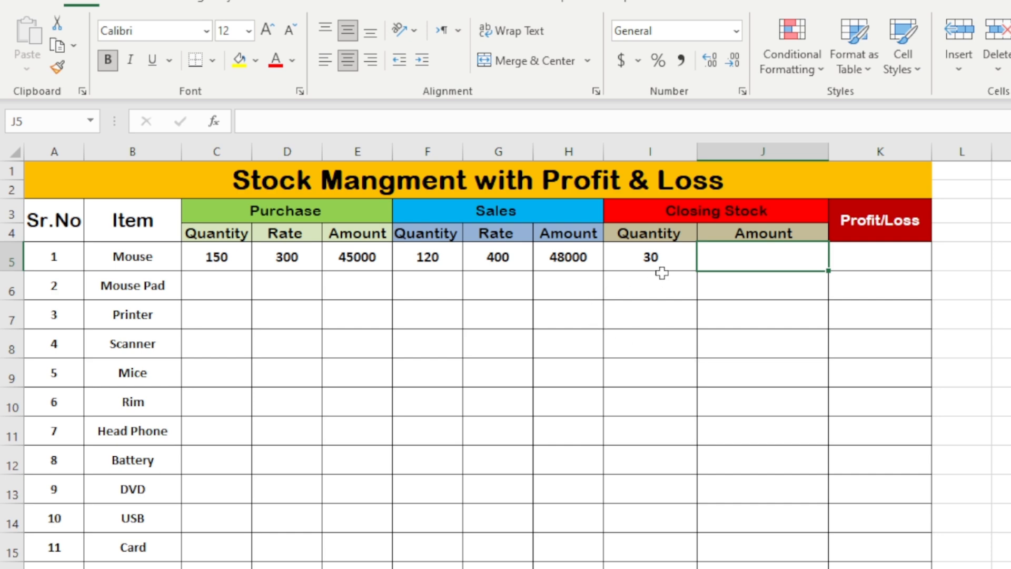
pyautogui.click(676, 258)
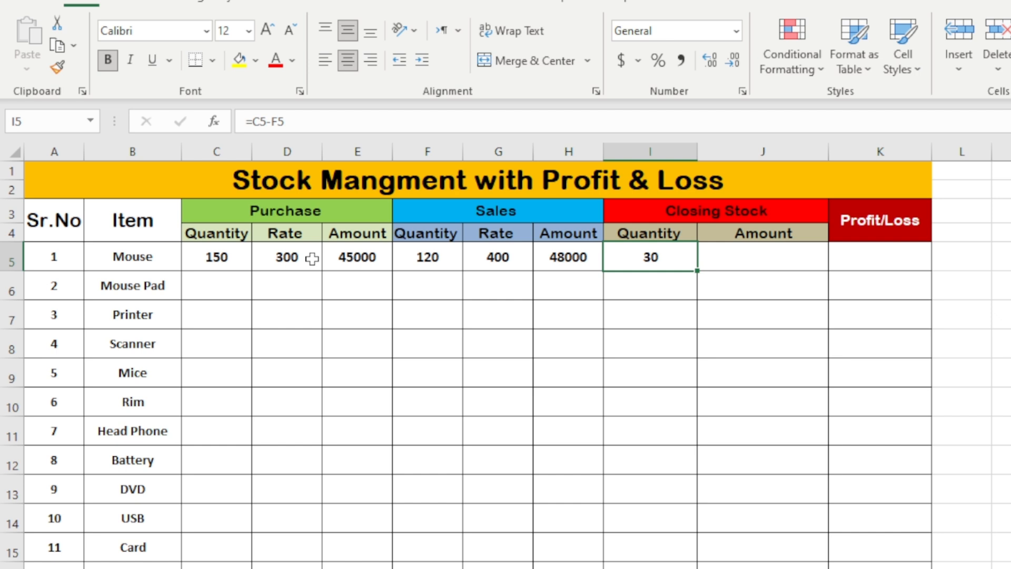
pyautogui.click(762, 258)
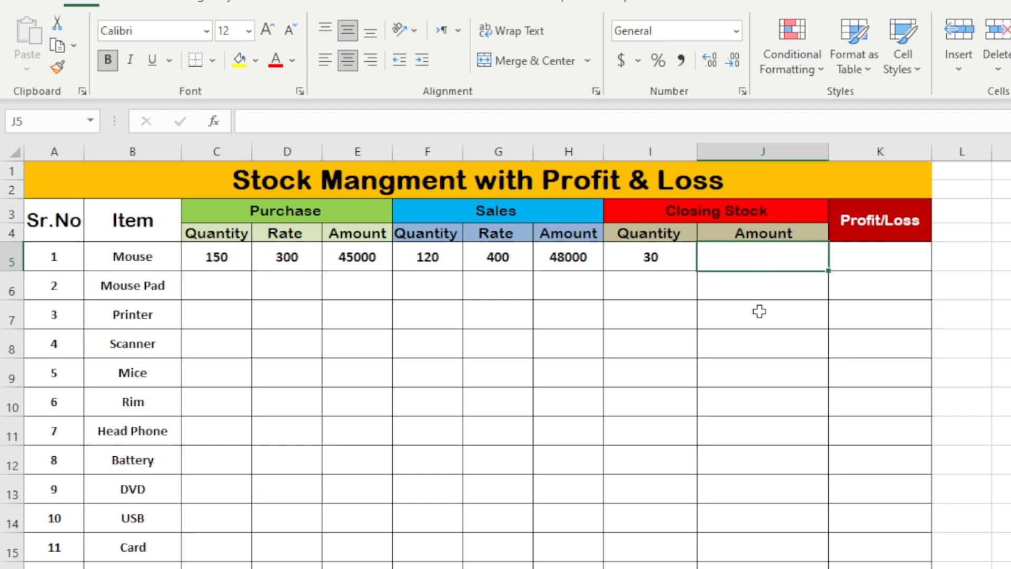
pyautogui.write('=')
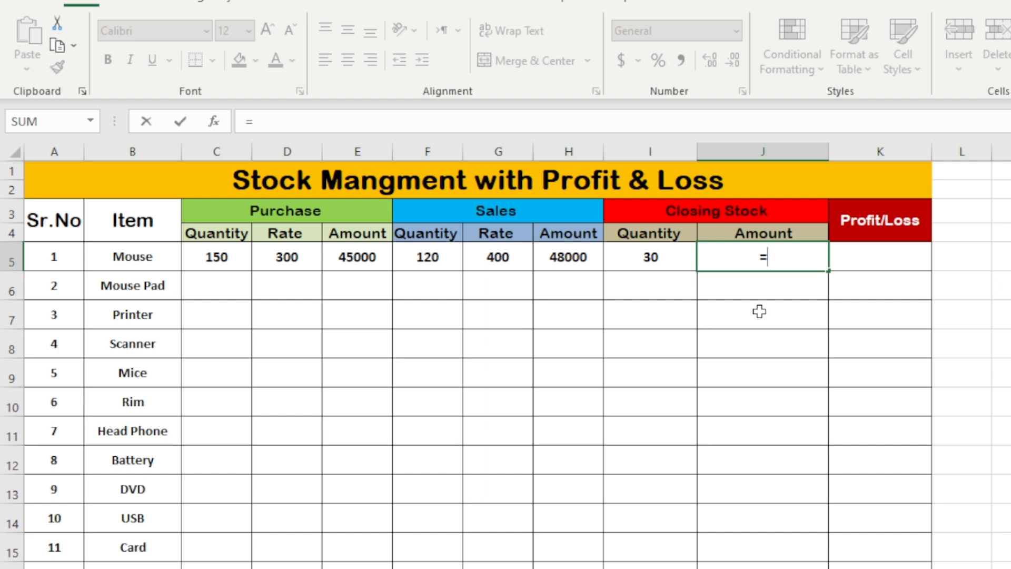
pyautogui.click(668, 254)
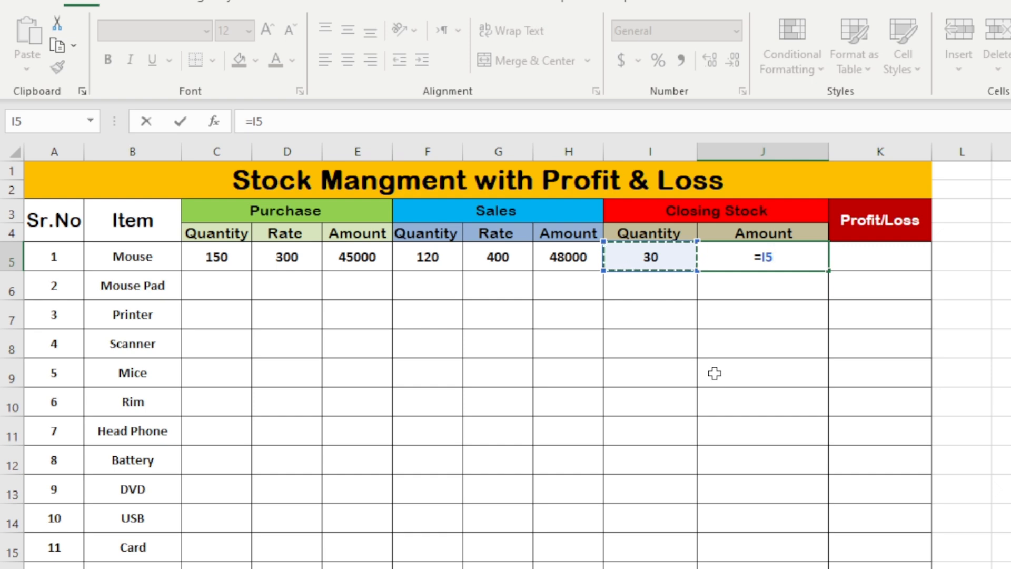
pyautogui.write('*')
pyautogui.click(299, 265)
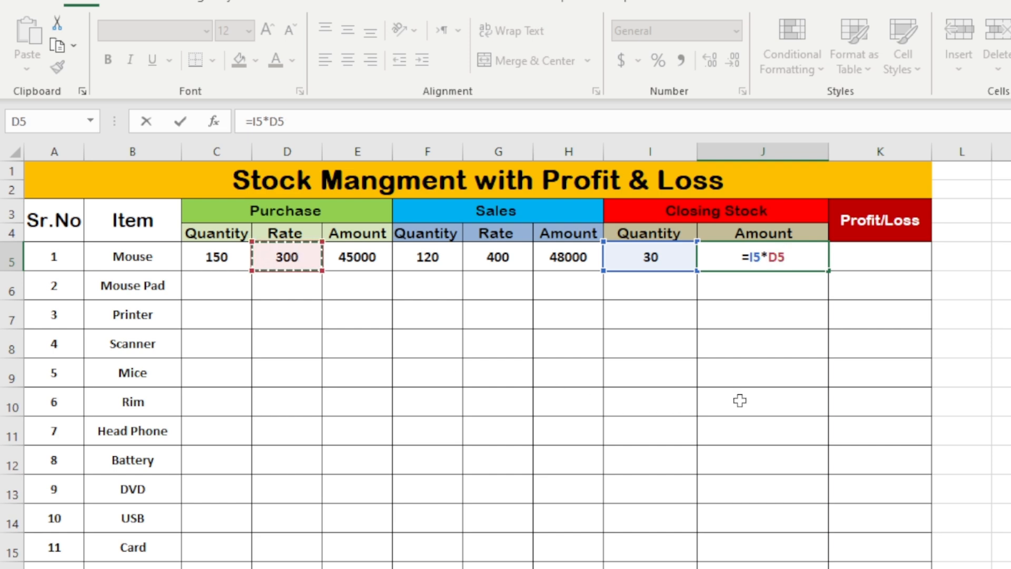
pyautogui.press('Return')
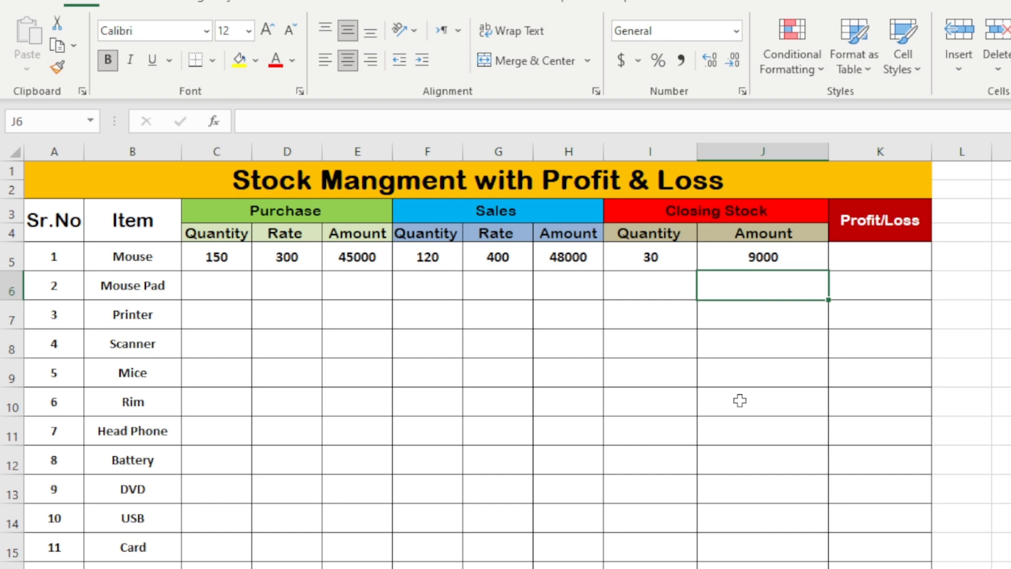
# Calculate the Mouse profit or loss with the formula =J5+H5-E5
pyautogui.click(779, 263)
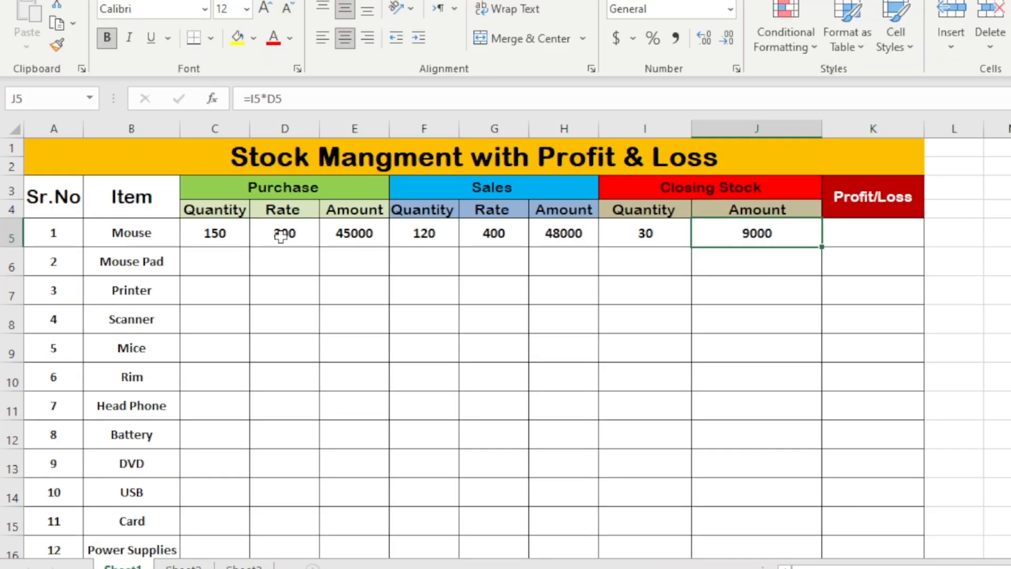
pyautogui.click(248, 266)
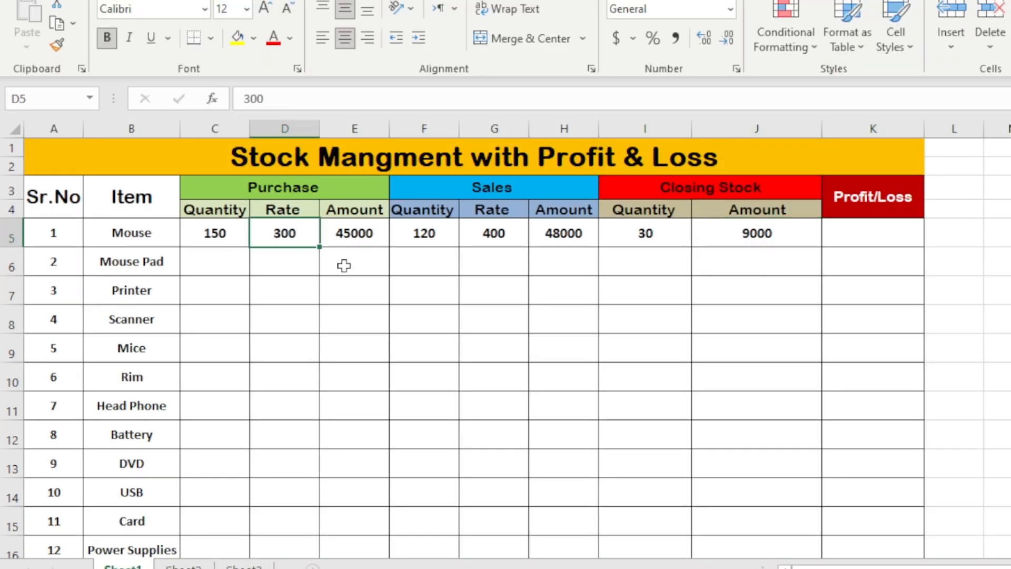
pyautogui.click(541, 212)
pyautogui.click(675, 230)
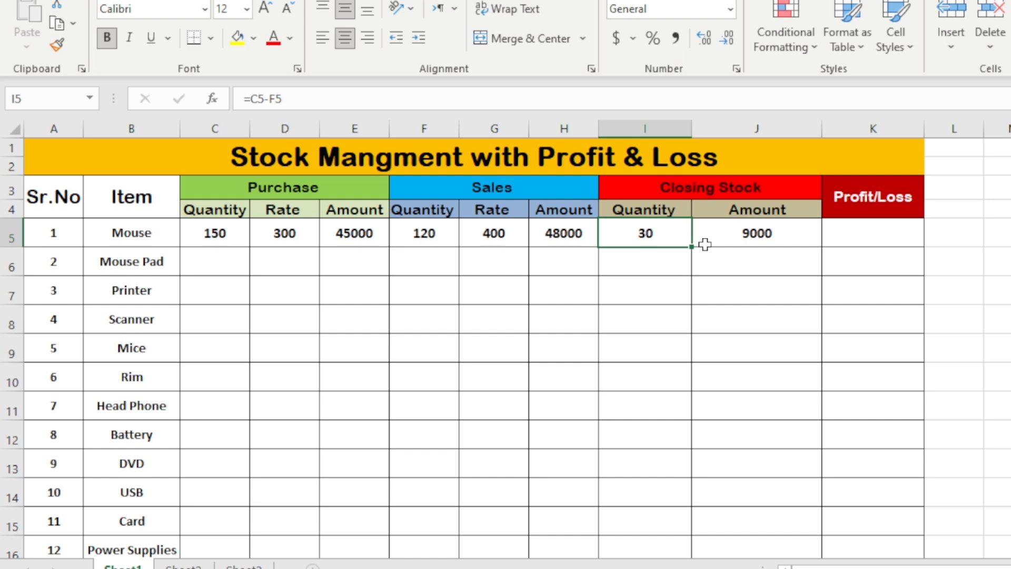
pyautogui.click(843, 234)
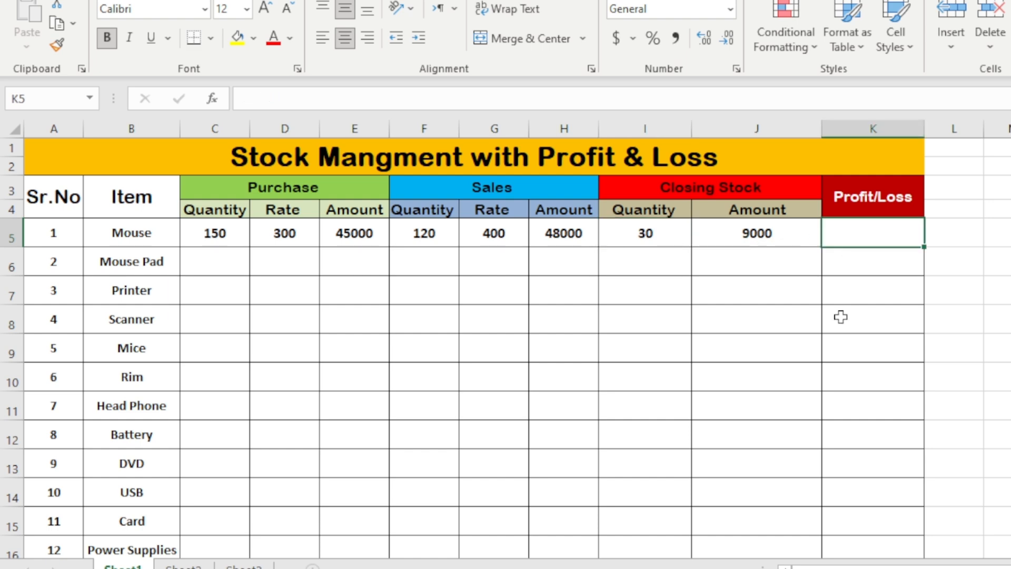
pyautogui.write('=')
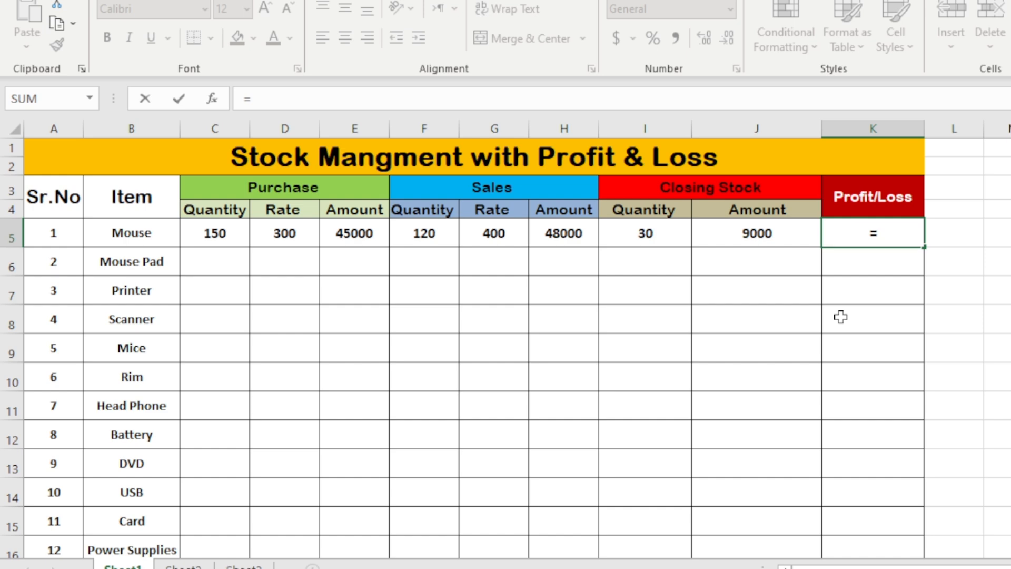
pyautogui.click(787, 226)
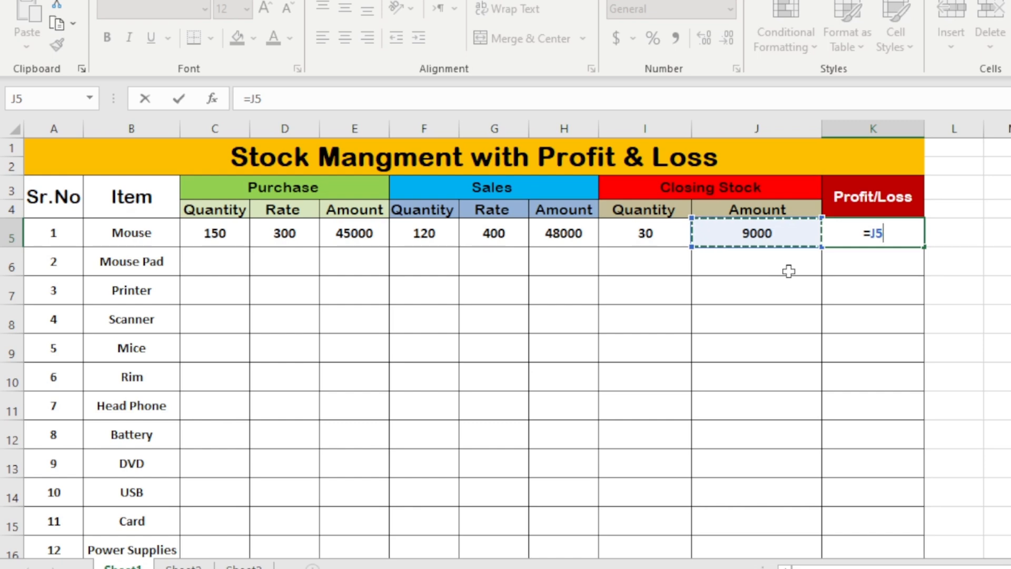
pyautogui.write('+')
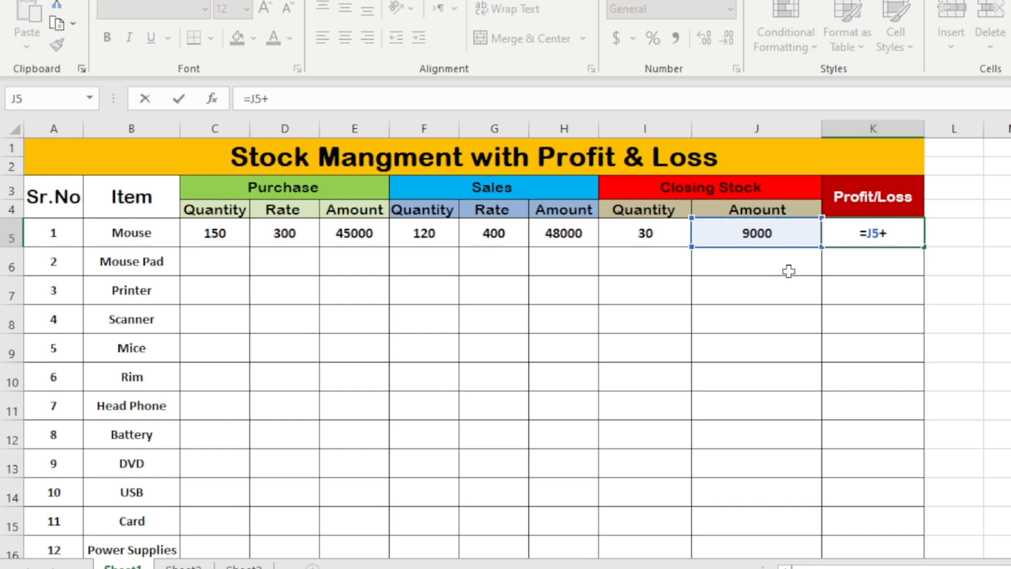
pyautogui.click(557, 233)
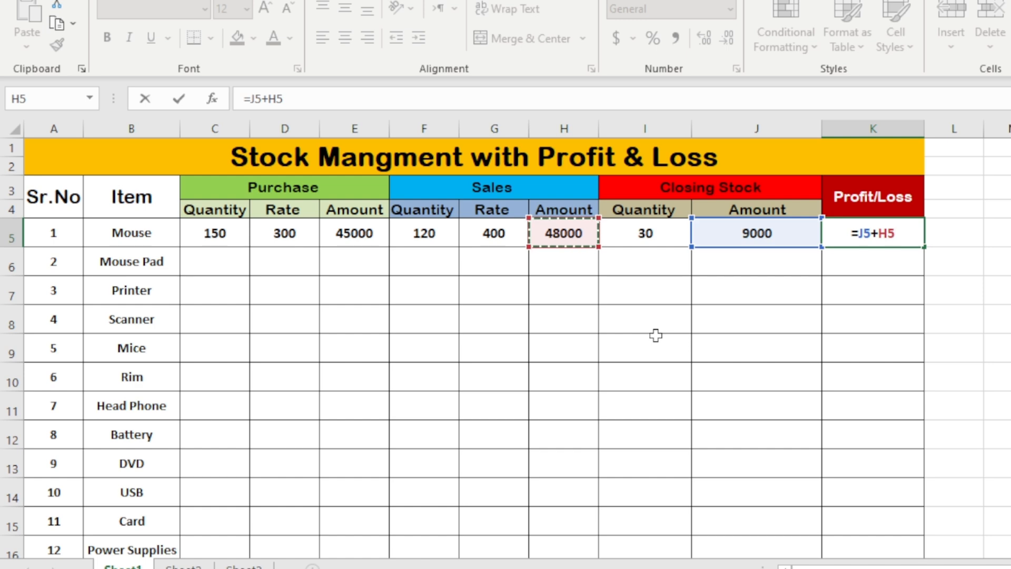
pyautogui.write('-')
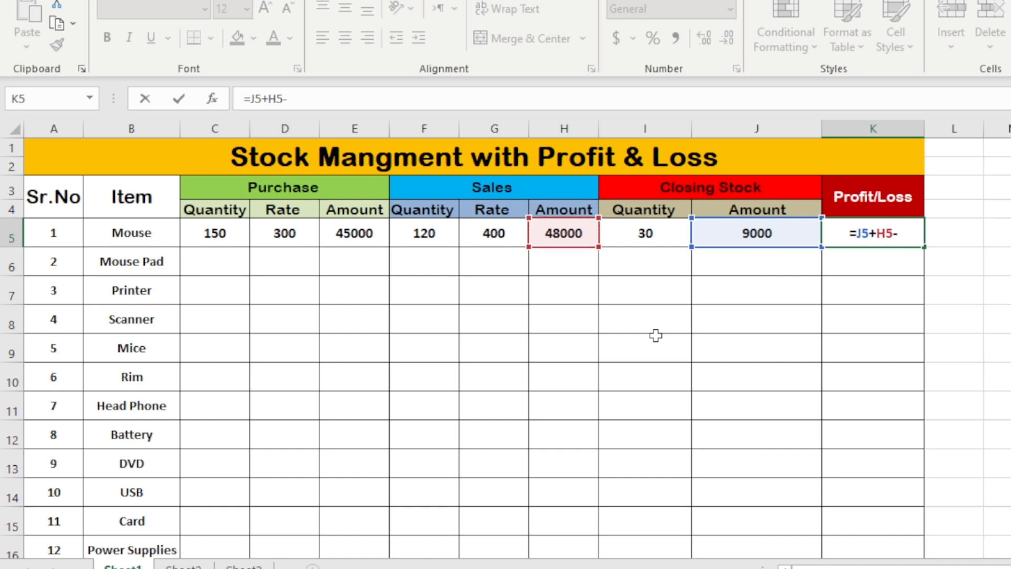
pyautogui.click(352, 233)
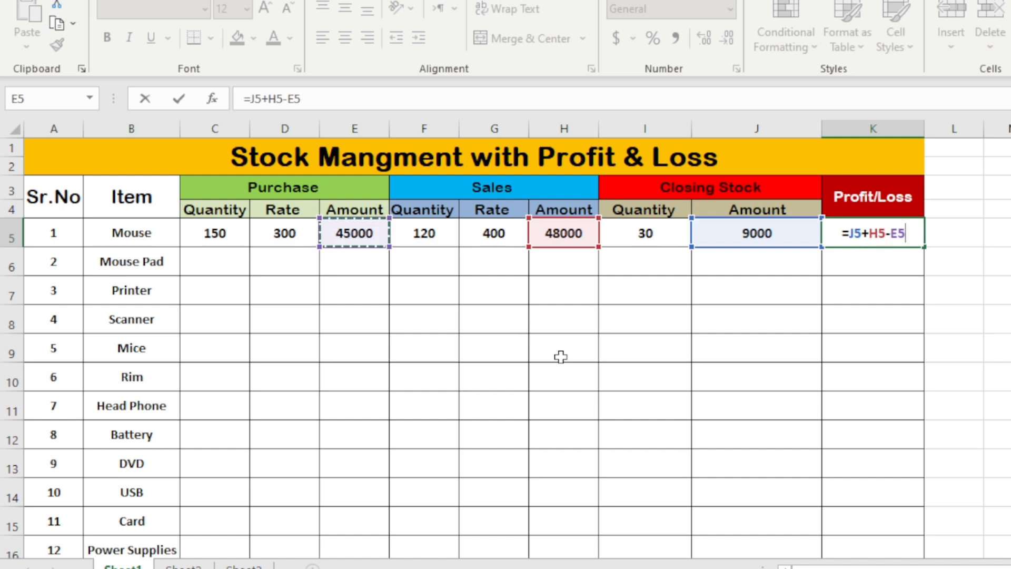
pyautogui.press('Return')
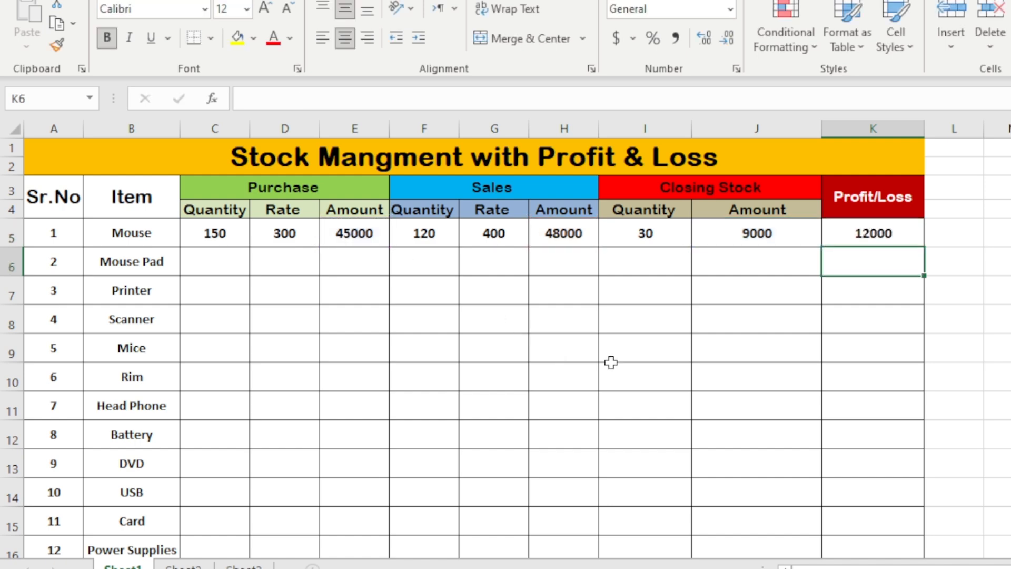
# Copy the purchase amount formula down the column through the Power Supplies row
pyautogui.click(839, 230)
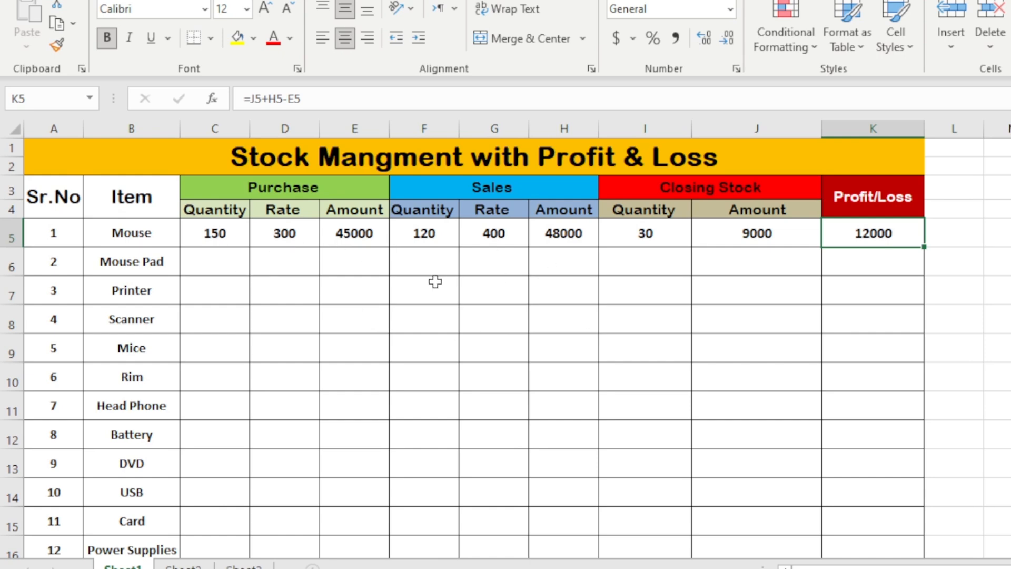
pyautogui.click(369, 231)
pyautogui.scroll(-1, 559, 298)
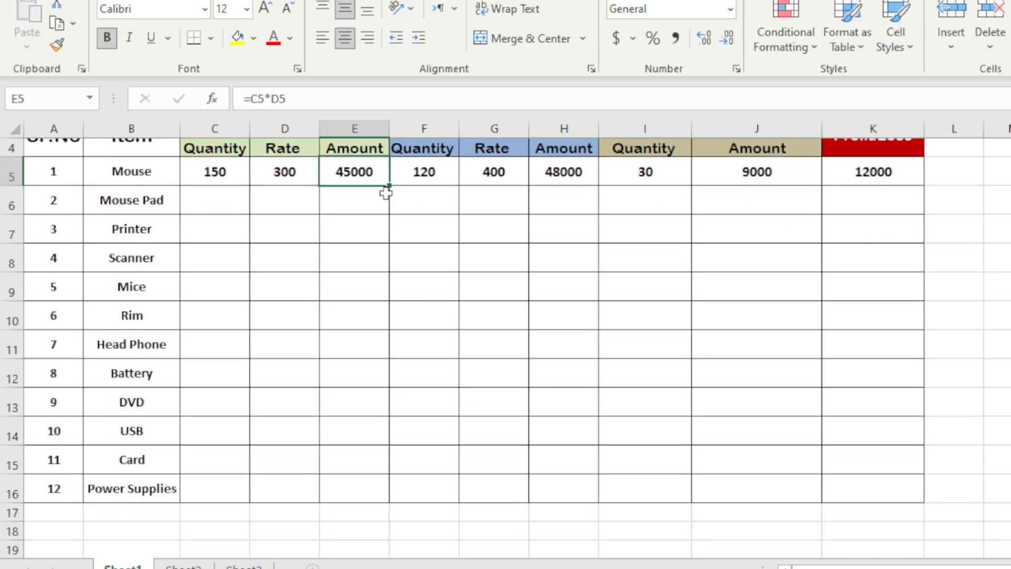
pyautogui.moveTo(388, 189); pyautogui.dragTo(390, 492)
pyautogui.scroll(1, 609, 427)
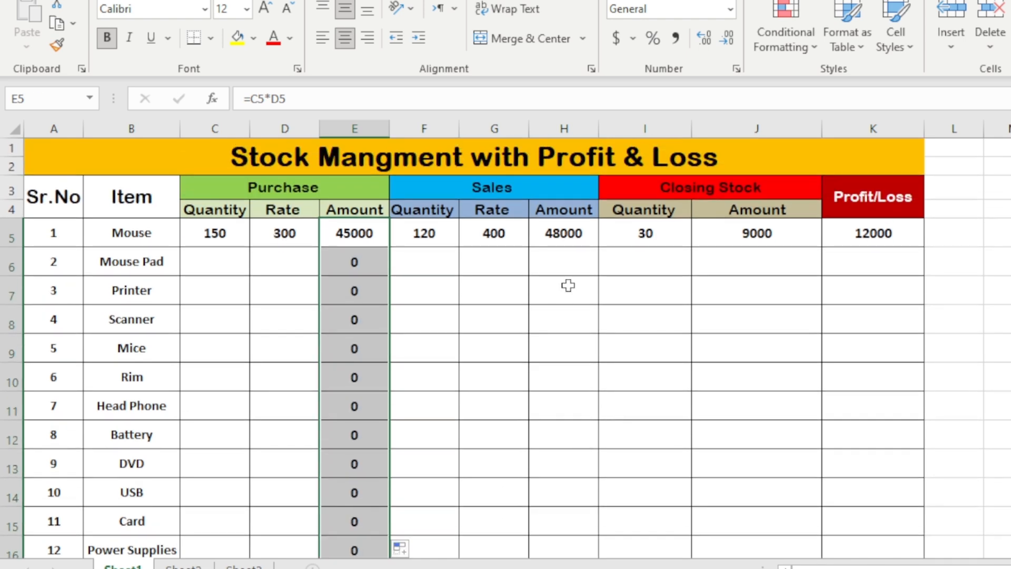
# Copy the sales amount formula down the column through the Power Supplies row
pyautogui.click(574, 237)
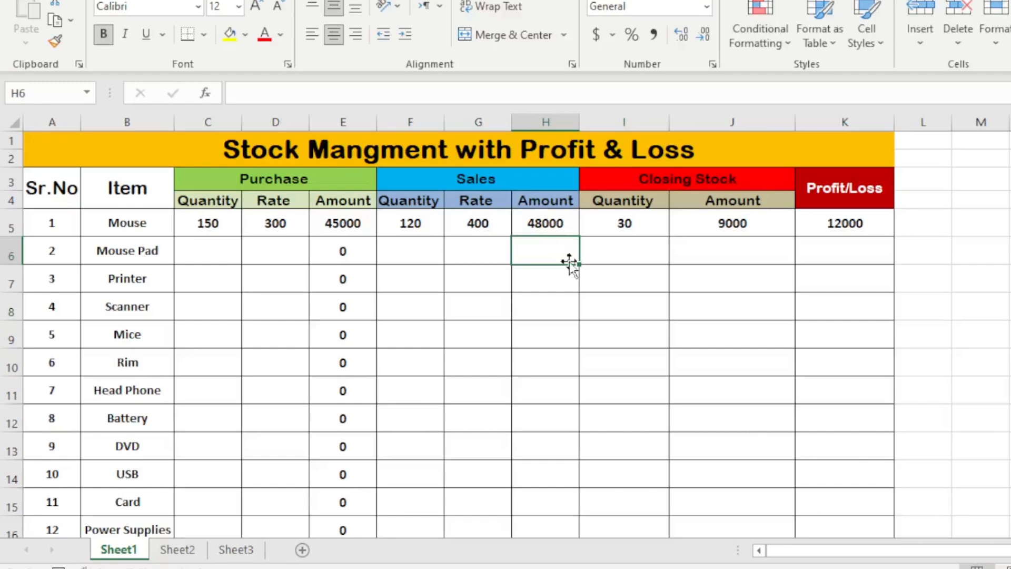
pyautogui.click(559, 225)
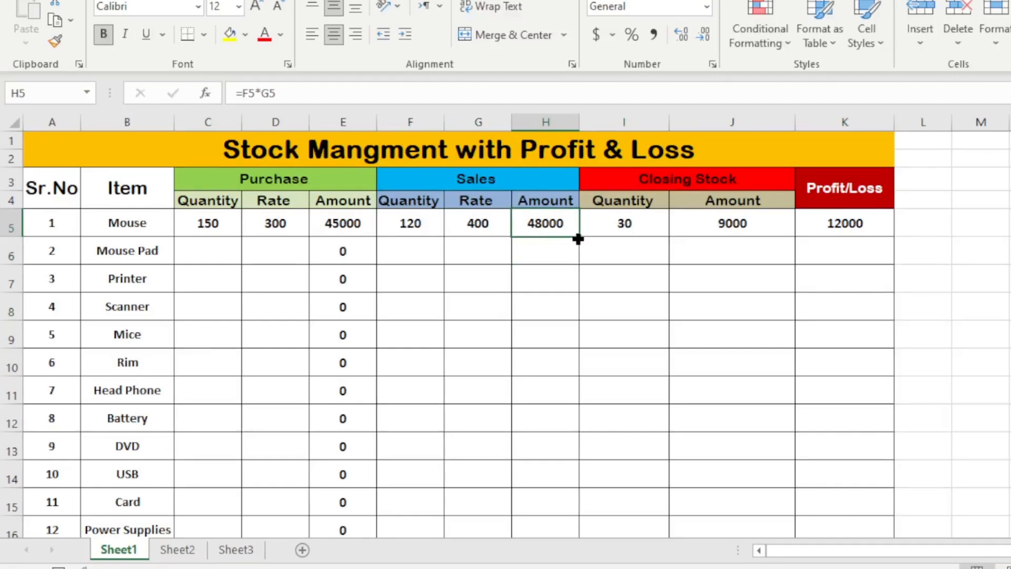
pyautogui.moveTo(580, 238); pyautogui.dragTo(593, 497)
pyautogui.scroll(1, 625, 411)
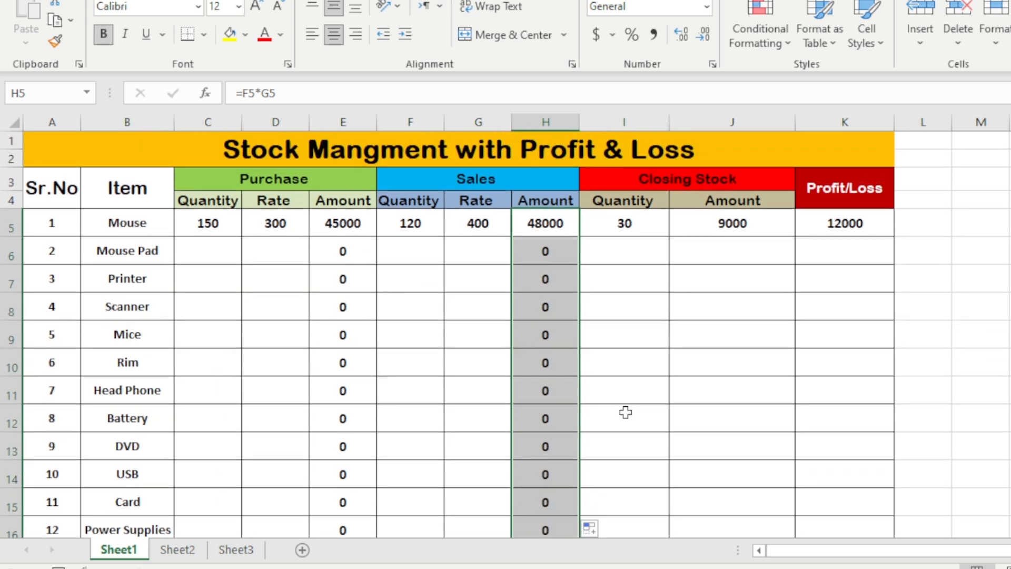
# Copy the closing stock quantity formula down the column through the Power Supplies row
pyautogui.click(661, 343)
pyautogui.click(629, 228)
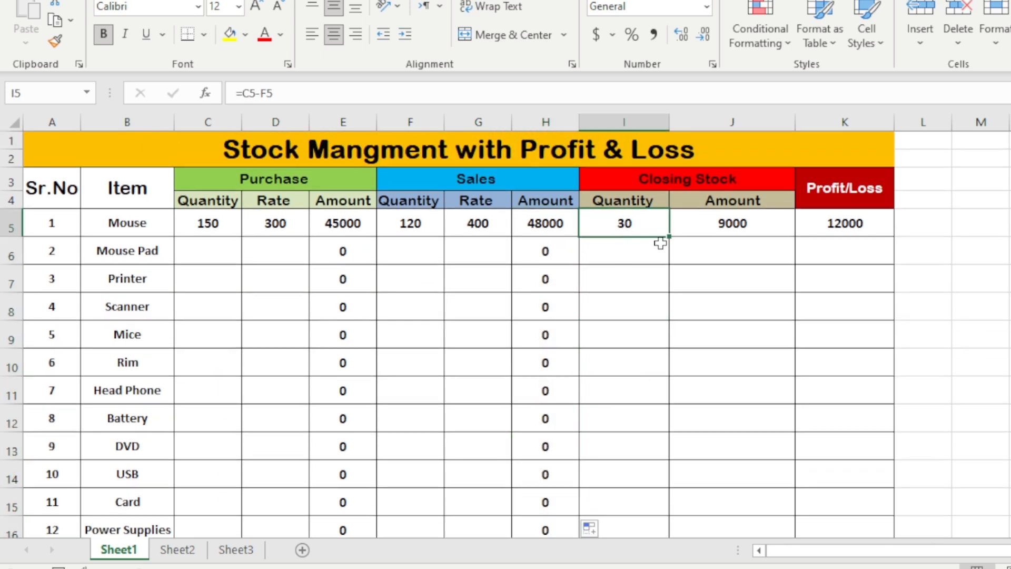
pyautogui.moveTo(670, 242); pyautogui.dragTo(698, 482)
pyautogui.scroll(1, 727, 368)
# Copy the closing stock amount formula down the column through the Power Supplies row
pyautogui.click(769, 222)
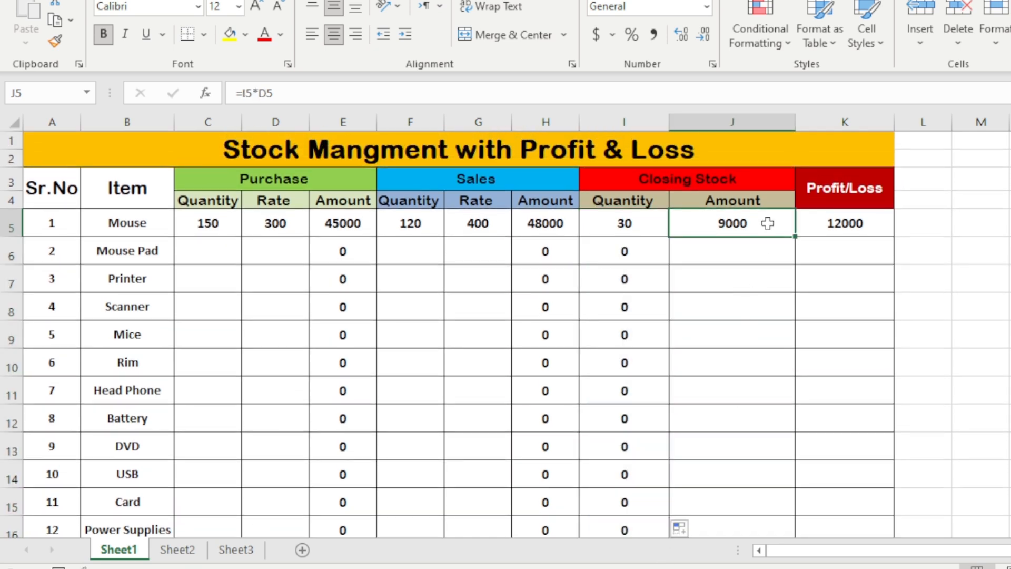
pyautogui.moveTo(798, 241); pyautogui.dragTo(791, 498)
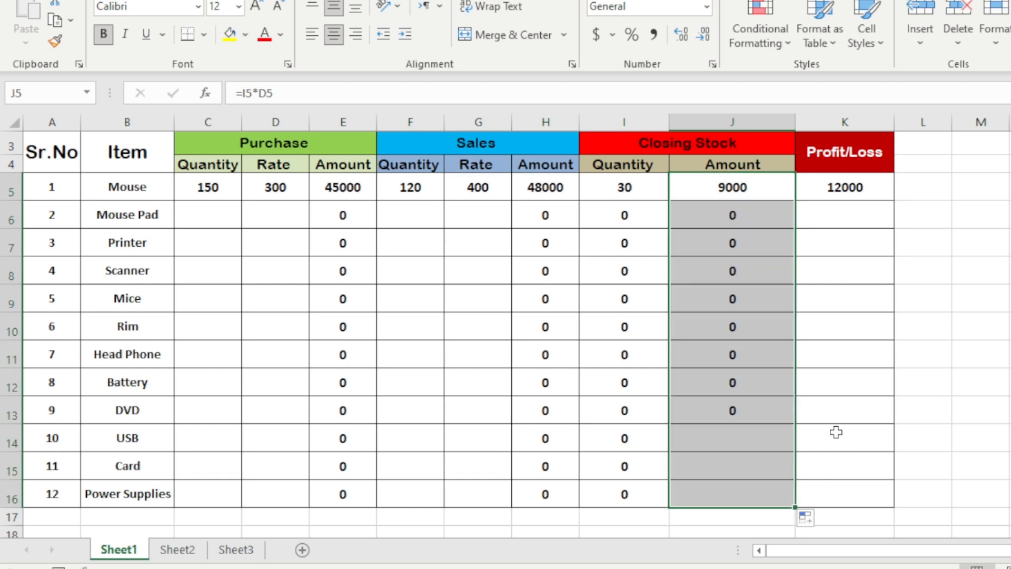
pyautogui.scroll(1, 845, 342)
# Copy the profit or loss formula down the column through the Power Supplies row
pyautogui.click(850, 216)
pyautogui.moveTo(894, 236); pyautogui.dragTo(886, 507)
pyautogui.scroll(1, 581, 428)
# Enter a purchase quantity of 300 and a purchase rate of 450 for the Mouse Pad row
pyautogui.click(206, 258)
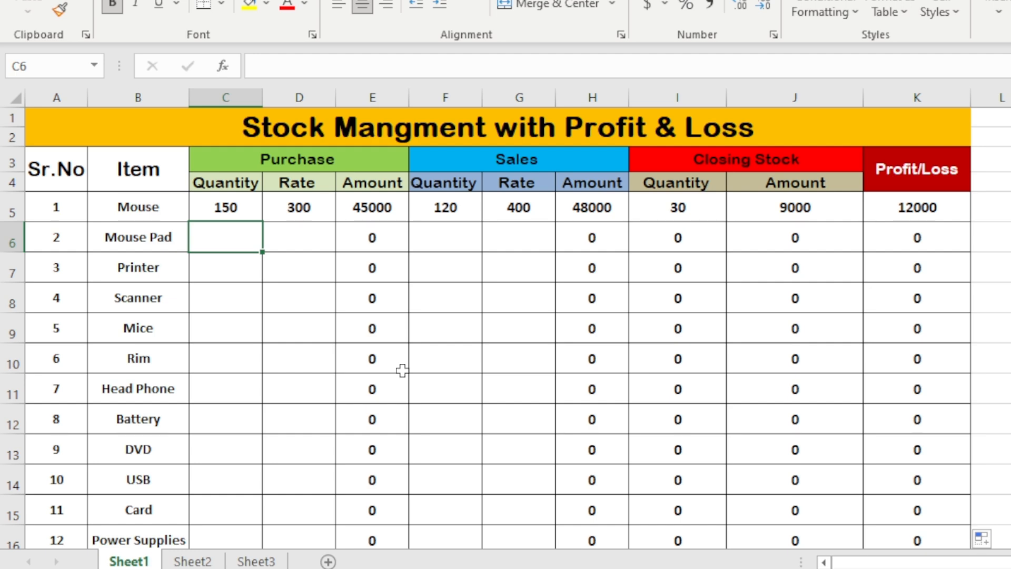
pyautogui.write('300')
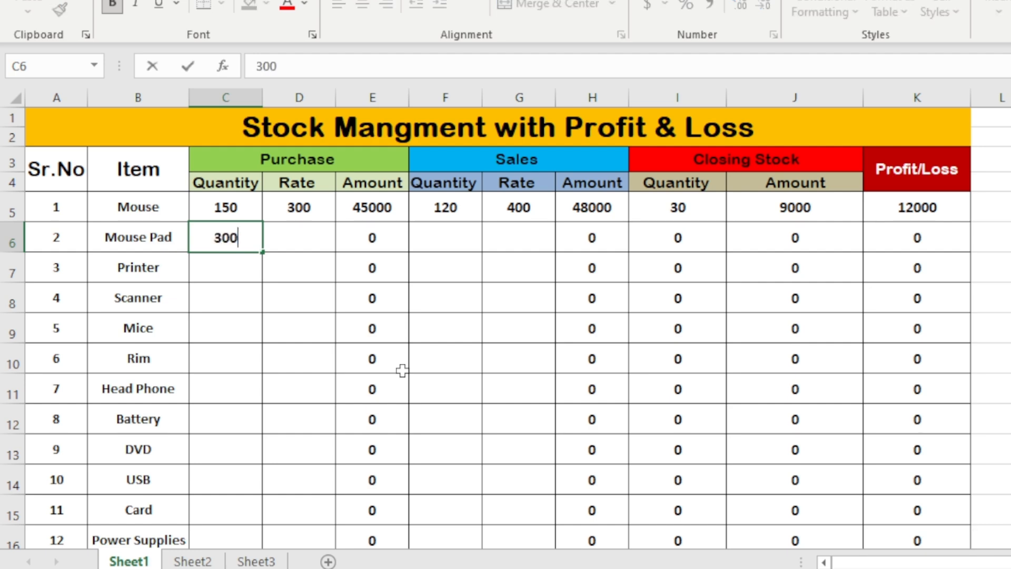
pyautogui.press('Tab')
pyautogui.write('450')
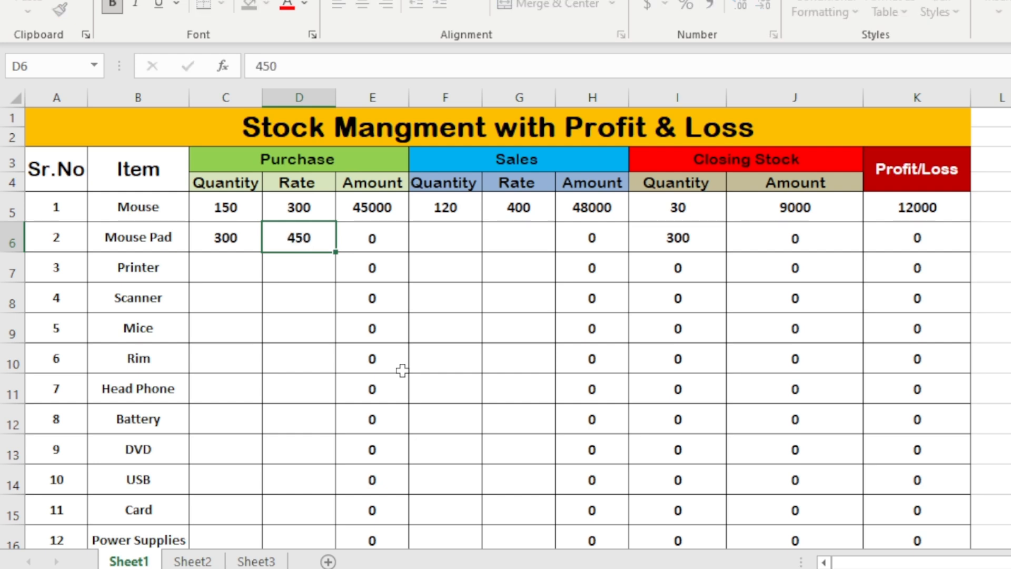
pyautogui.press('Tab')
pyautogui.press('Tab')
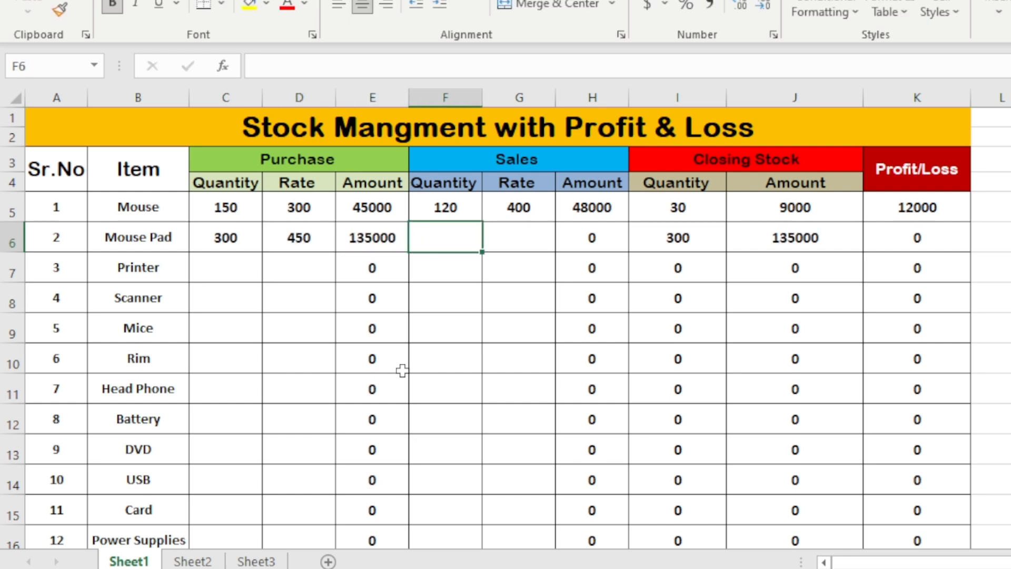
# Enter a sales quantity of 250 and a sales rate of 500 for the Mouse Pad row
pyautogui.write('250')
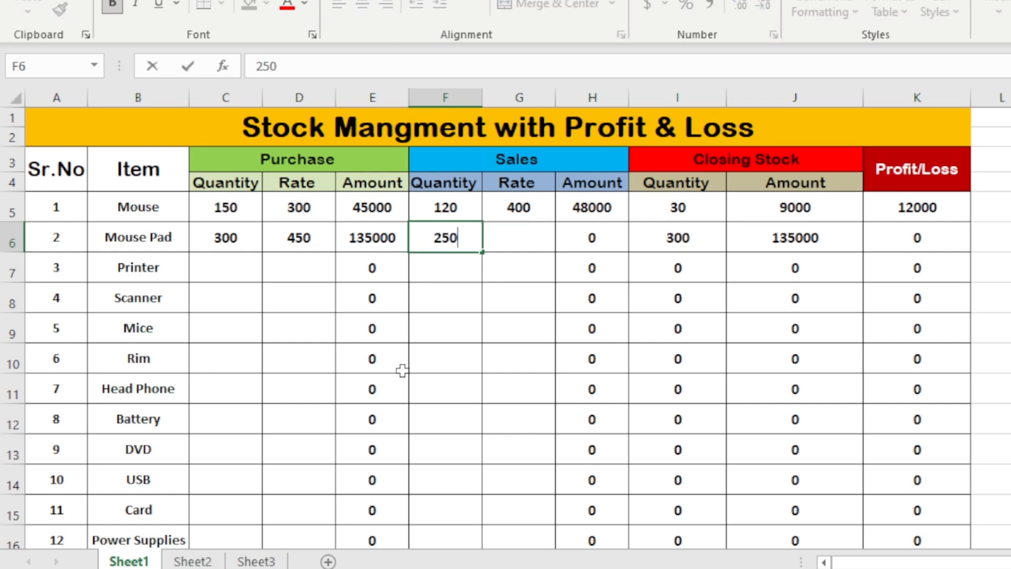
pyautogui.press('Tab')
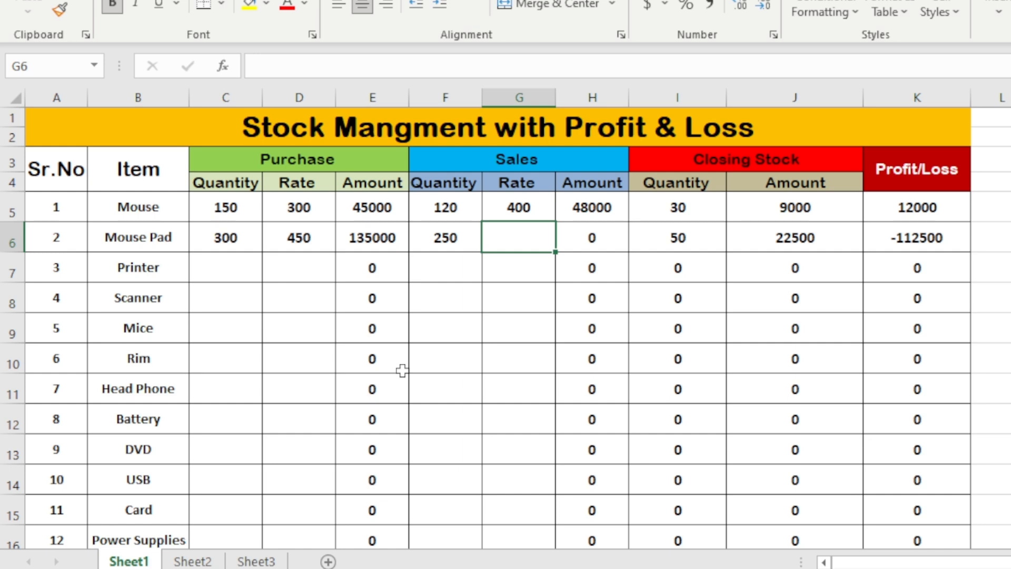
pyautogui.write('500')
pyautogui.press('Tab')
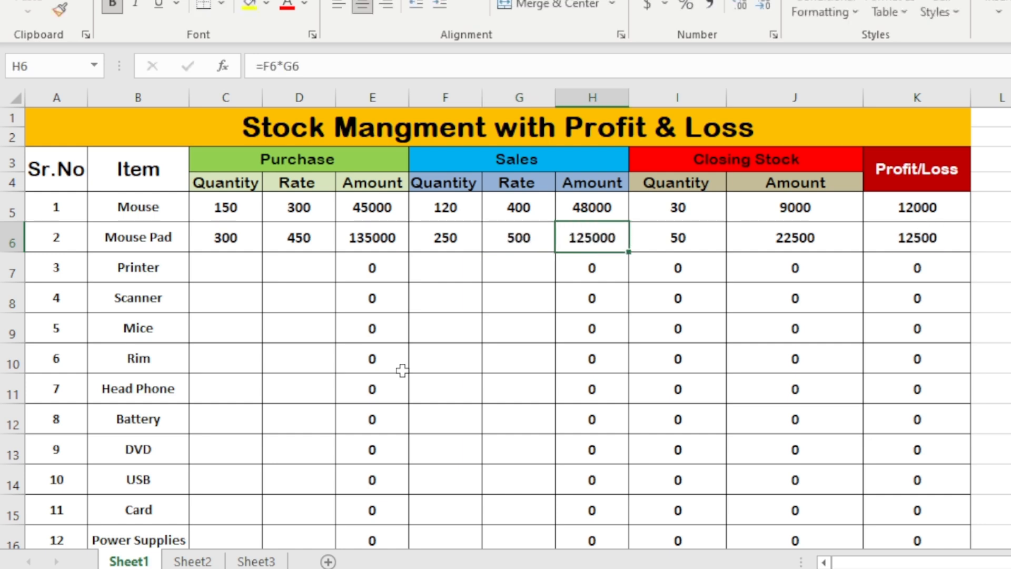
pyautogui.press('Tab')
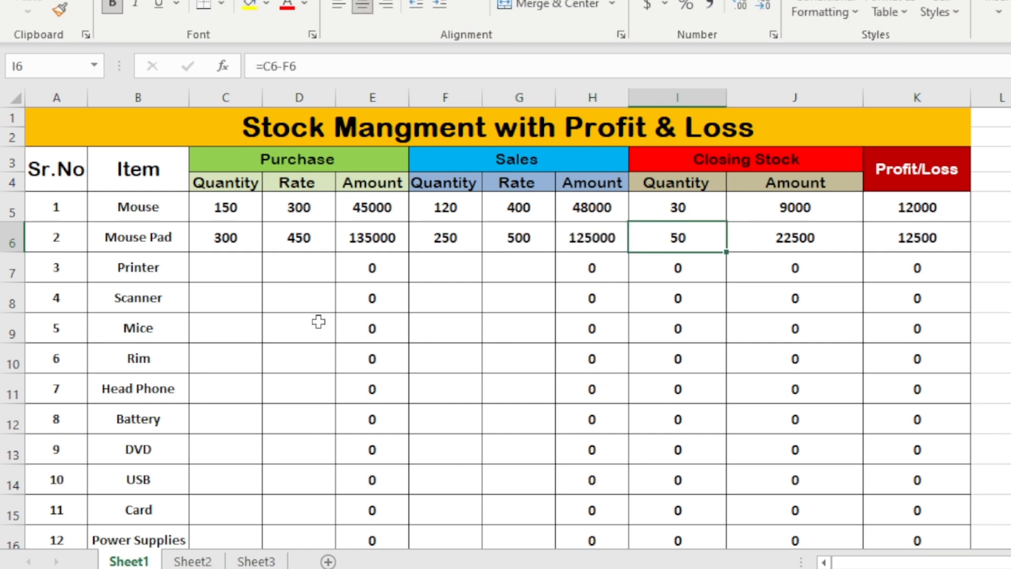
# Enter a purchase quantity of 25 and a purchase rate of 5000 for the Printer row
pyautogui.click(241, 272)
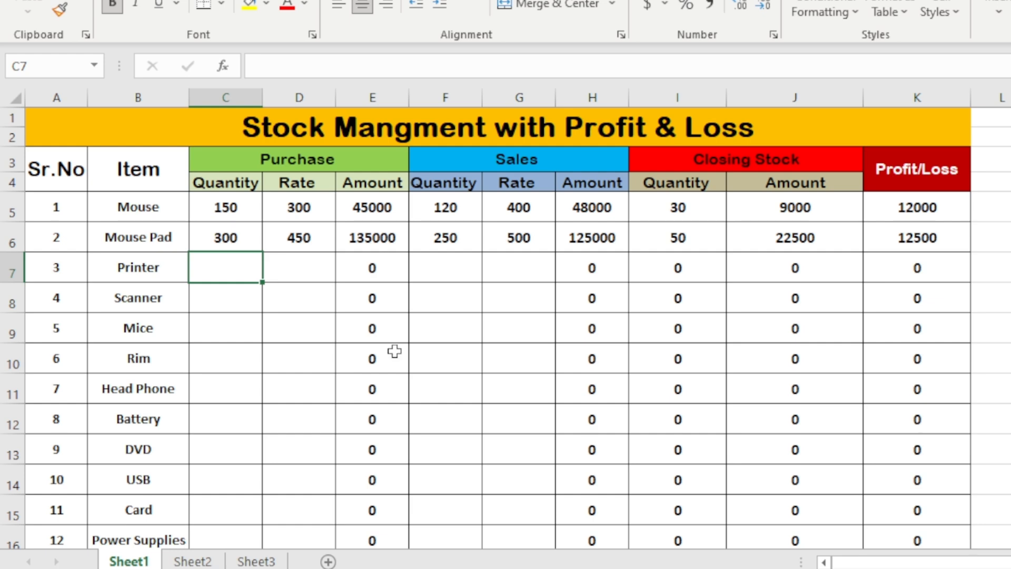
pyautogui.write('25')
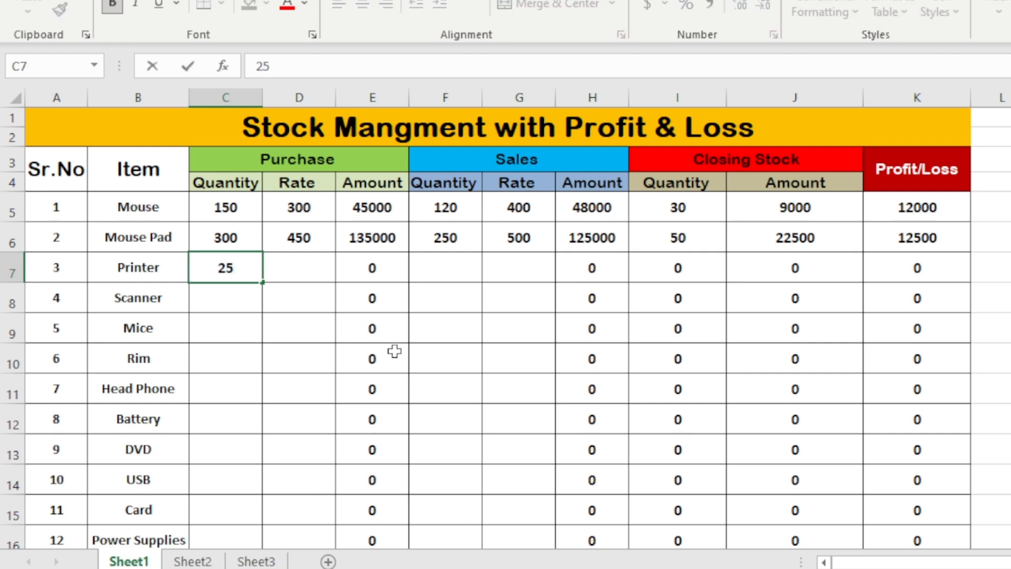
pyautogui.press('Tab')
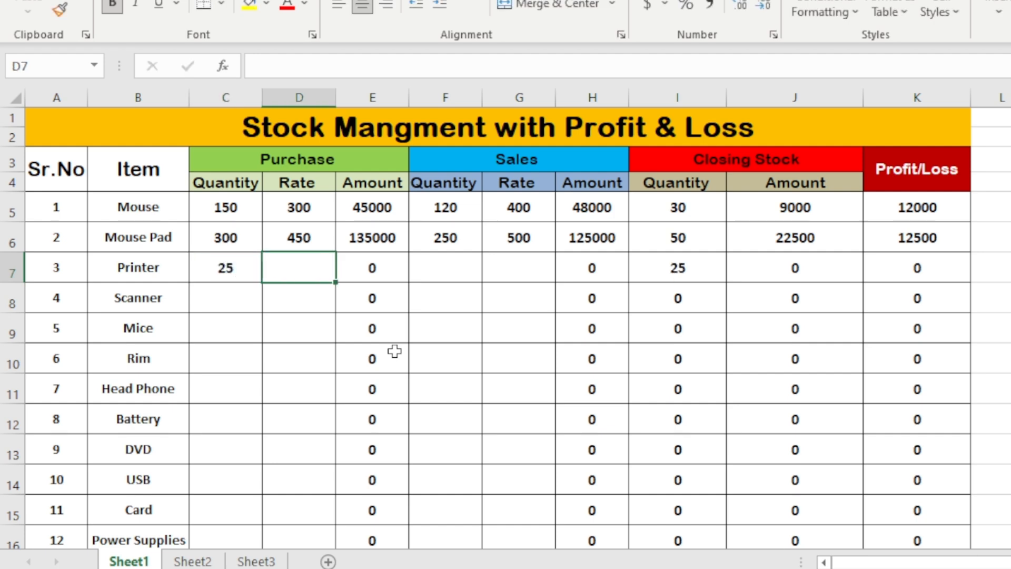
pyautogui.write('5000')
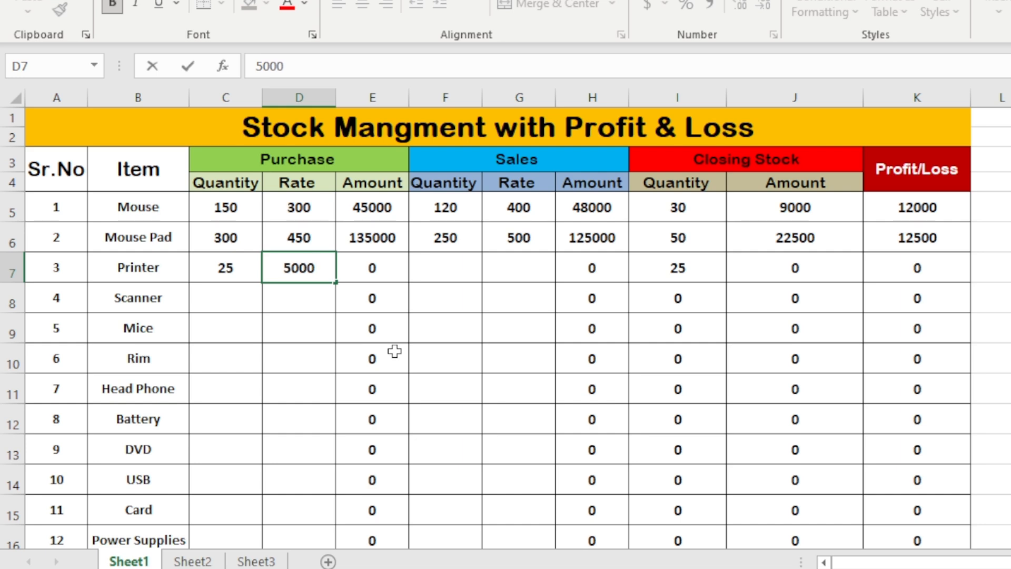
pyautogui.press('Tab')
pyautogui.press('Tab')
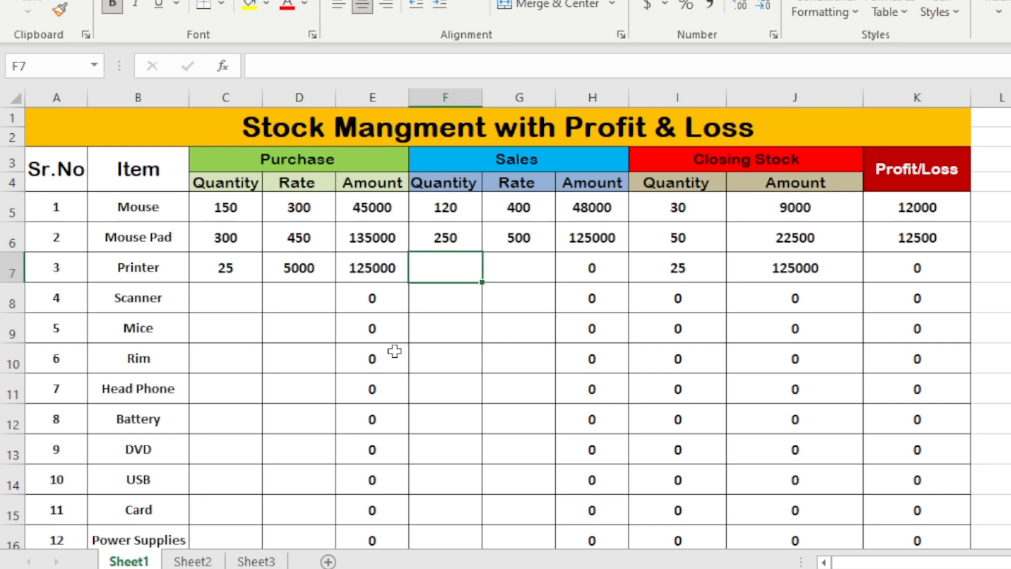
# Enter a sales quantity of 20 and a sales rate of 55000 for the Printer row
pyautogui.write('20')
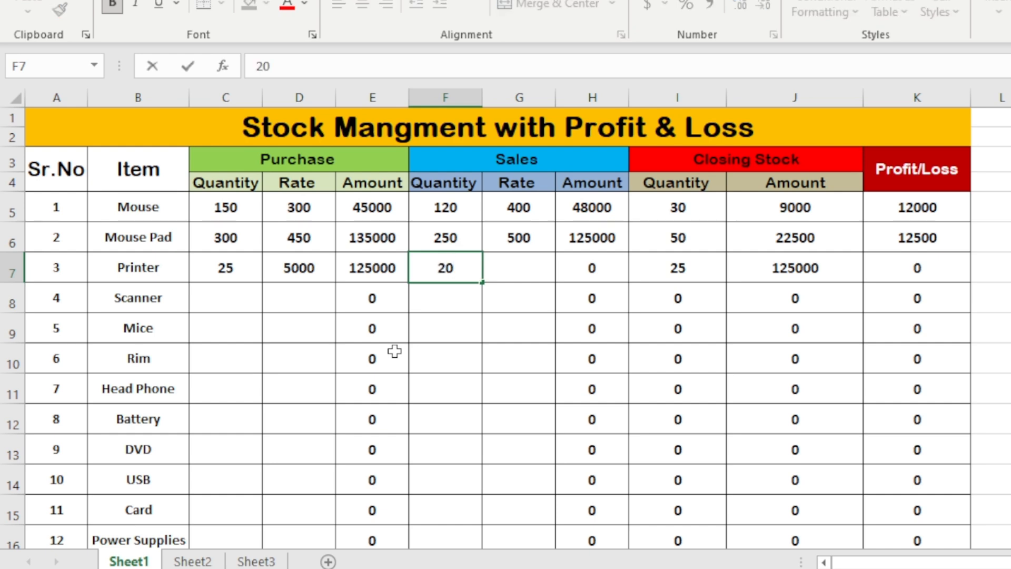
pyautogui.press('Tab')
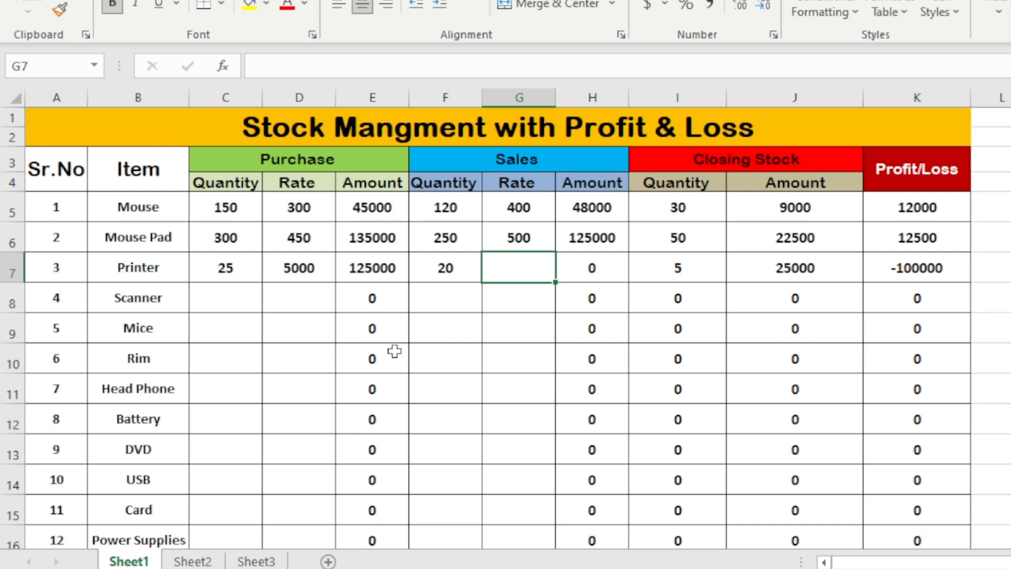
pyautogui.write('550')
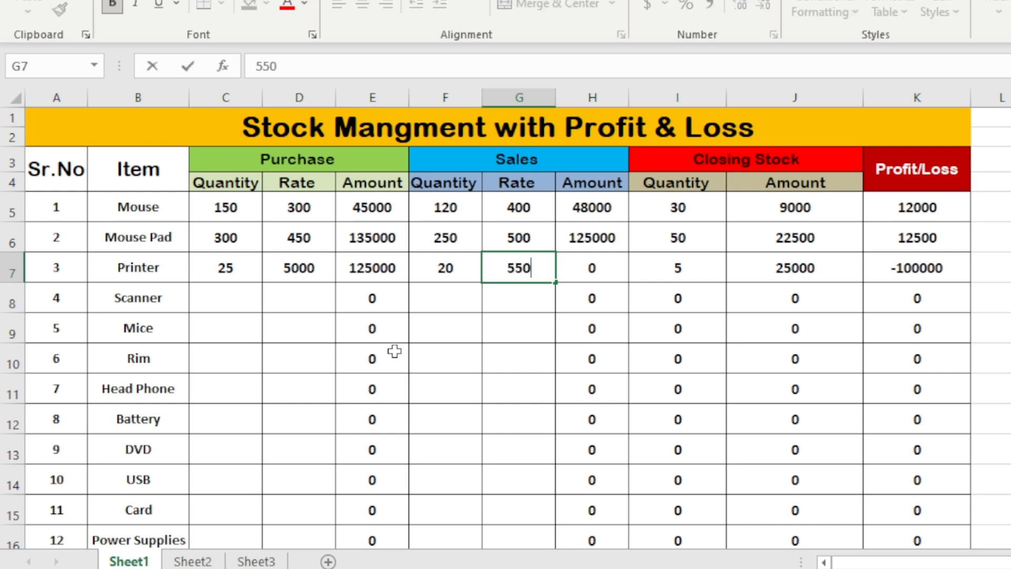
pyautogui.write('00')
pyautogui.press('Tab')
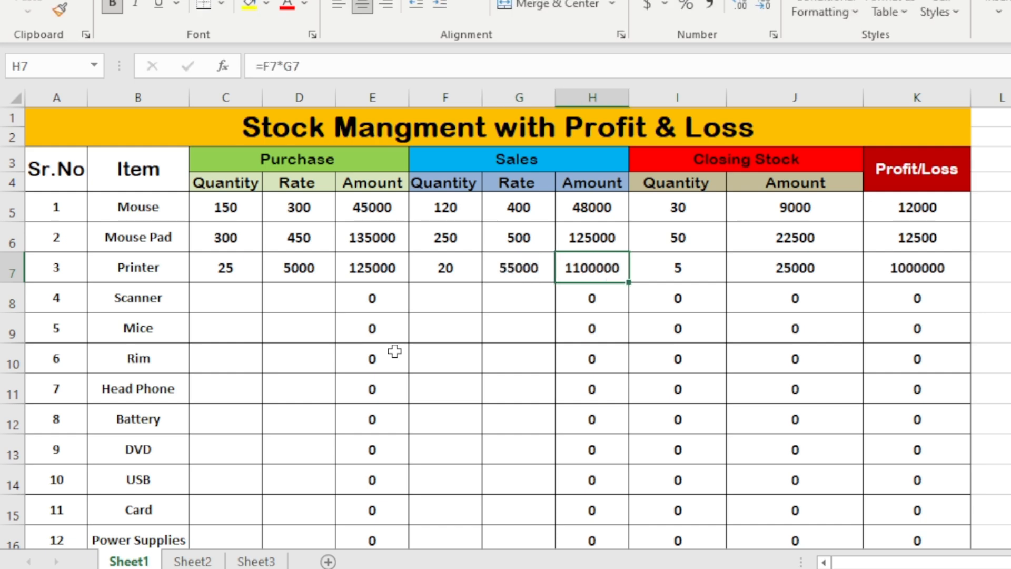